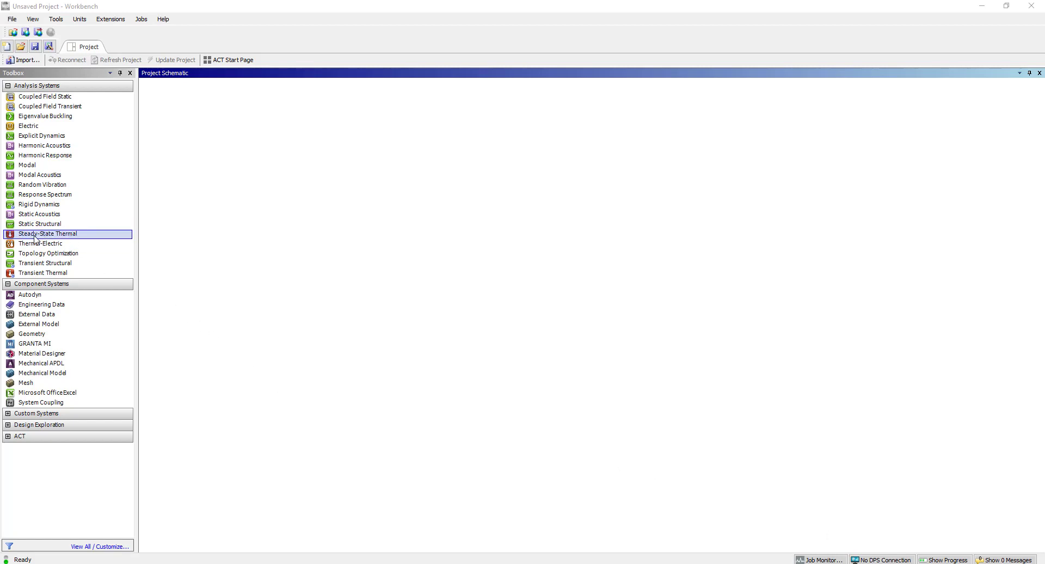
Drop a Steady-State Thermal system into the Project Schematic
{"action": "left_click_drag", "start_coordinate": [37, 236], "coordinate": [217, 137]}
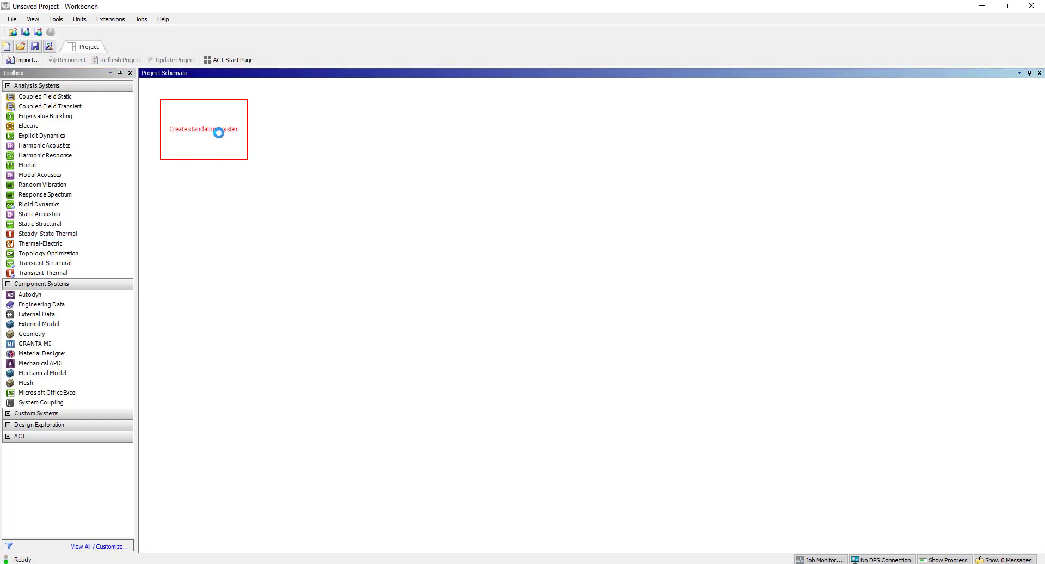
{"action": "left_click", "coordinate": [84, 20]}
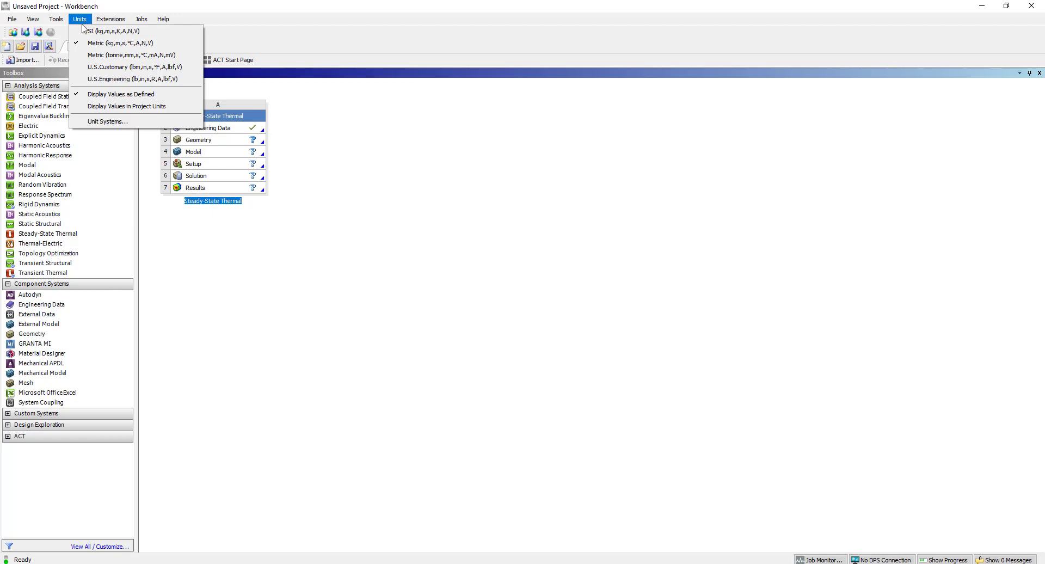
Activate Metric (kg,mm,s,°C,mA,N,mV) in Unit Systems and tick it as the project units
{"action": "left_click", "coordinate": [104, 121]}
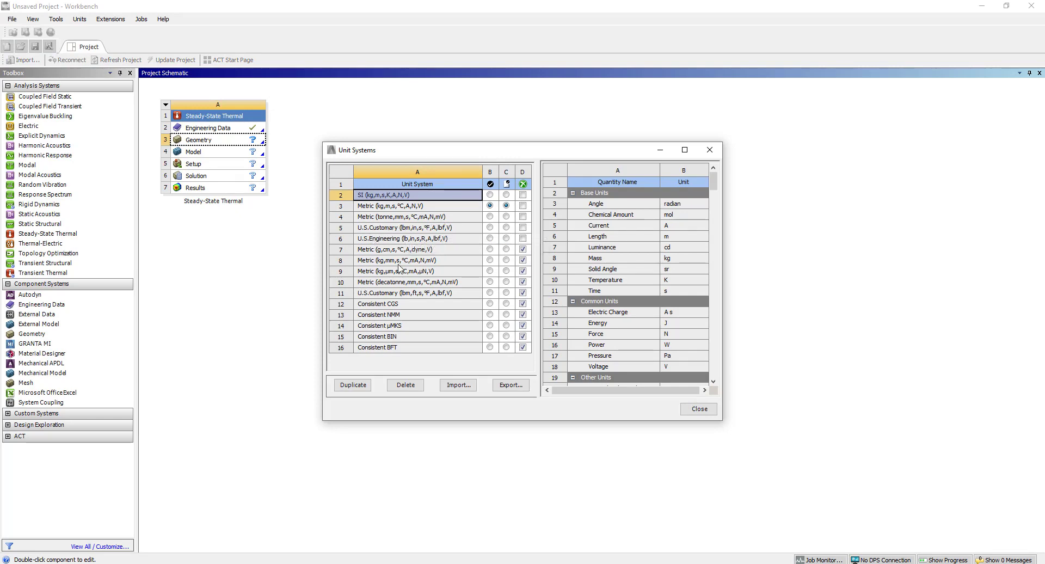
{"action": "left_click", "coordinate": [490, 260]}
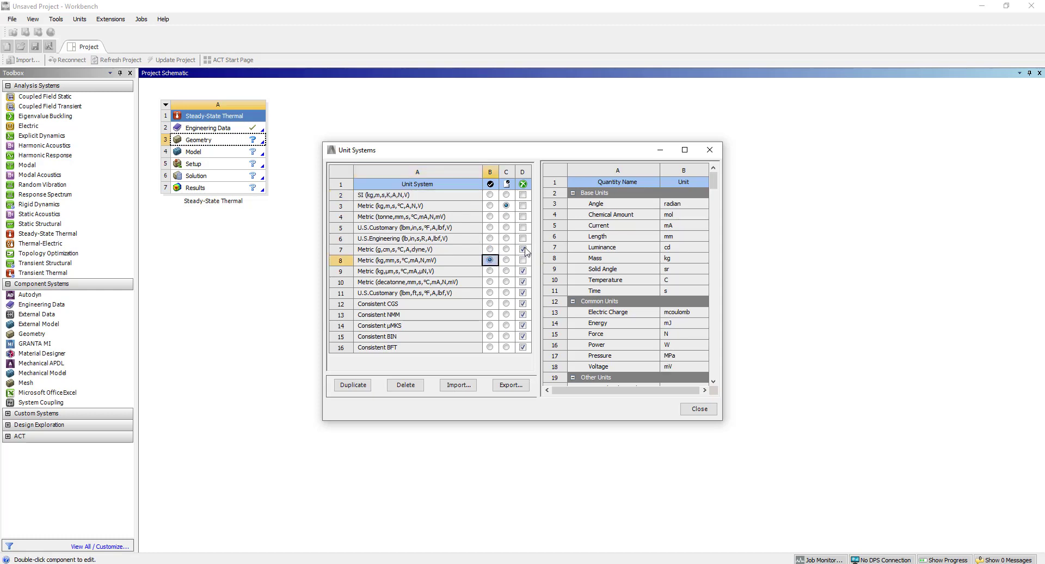
{"action": "left_click", "coordinate": [699, 408]}
{"action": "left_click", "coordinate": [80, 19]}
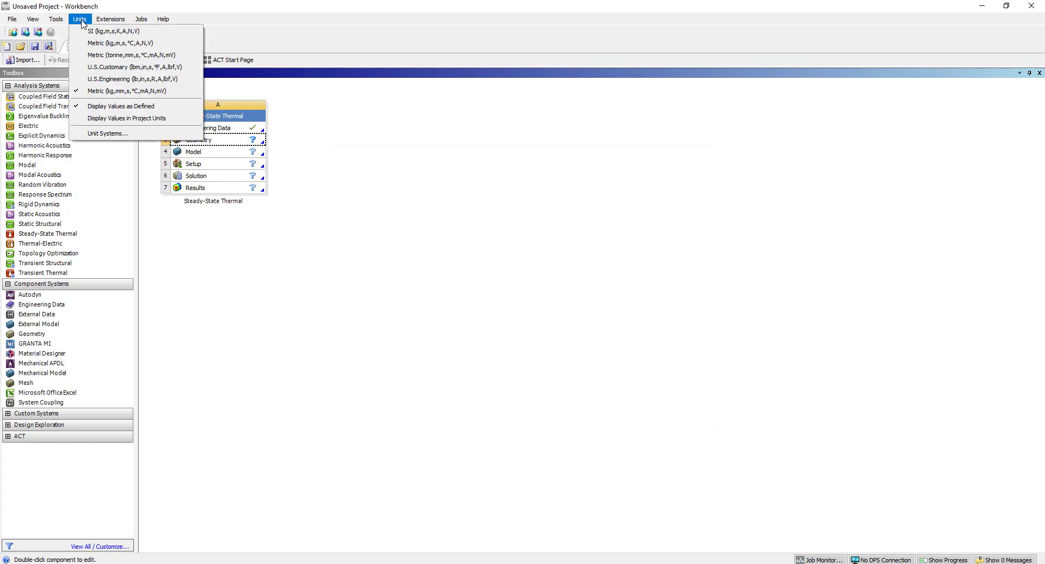
{"action": "left_click", "coordinate": [176, 94]}
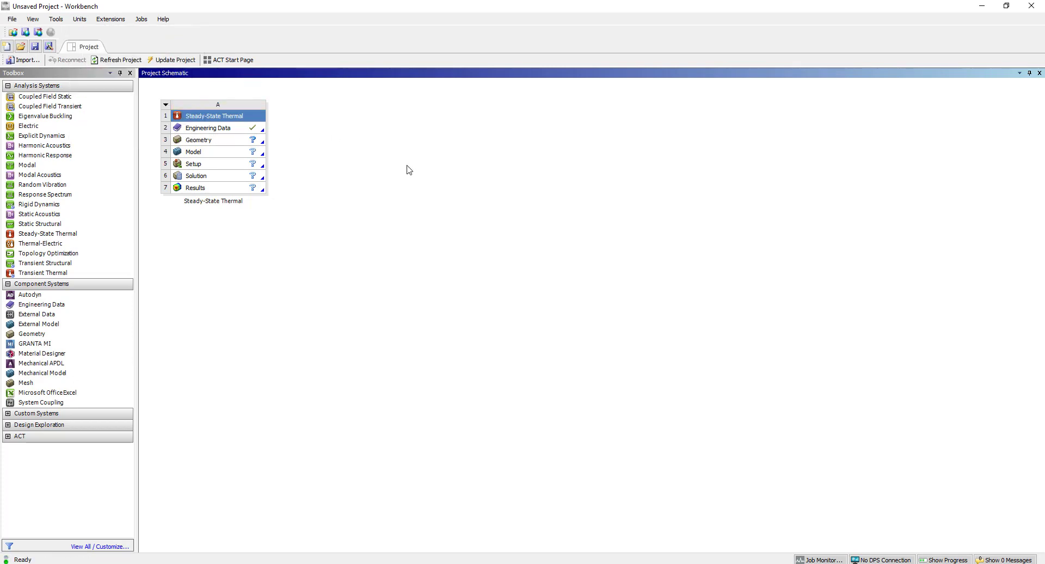
In Engineering Data, add a material called Tungsten and widen the outline tables
{"action": "double_click", "coordinate": [208, 129]}
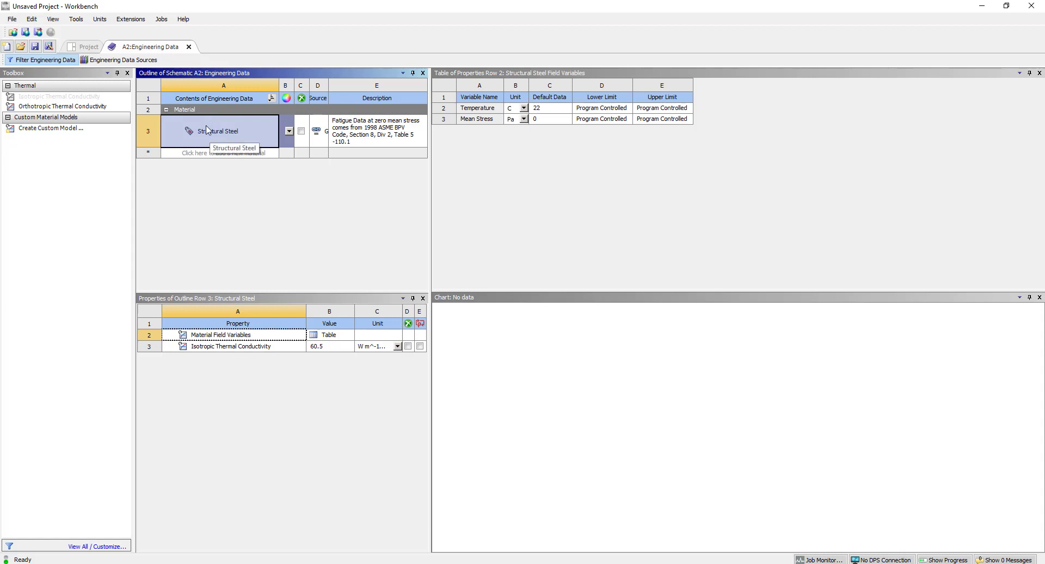
{"action": "left_click", "coordinate": [205, 154]}
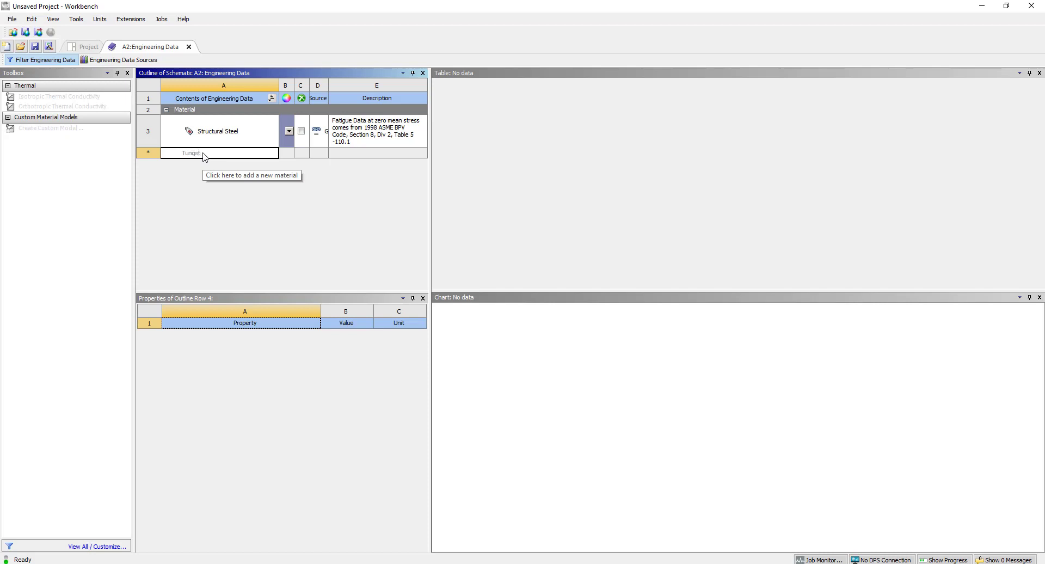
{"action": "type", "text": "e"}
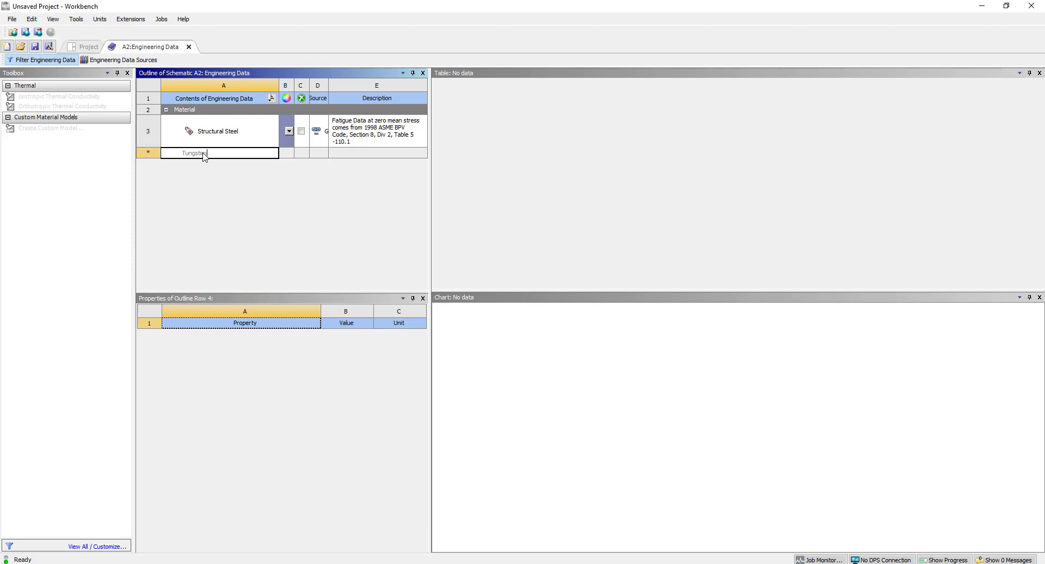
{"action": "type", "text": "n"}
{"action": "key", "text": "Return"}
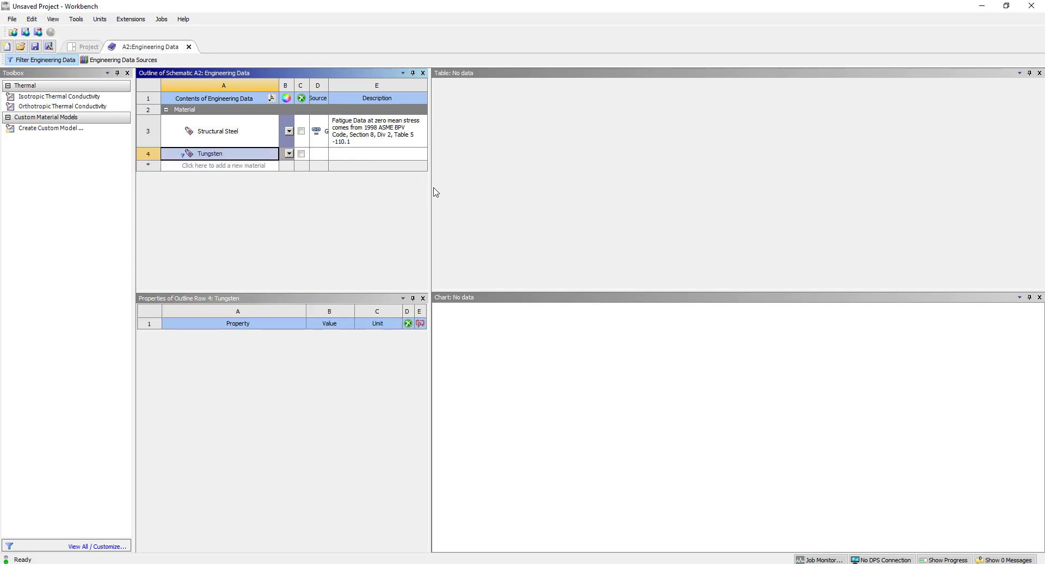
{"action": "left_click_drag", "start_coordinate": [430, 187], "coordinate": [809, 192]}
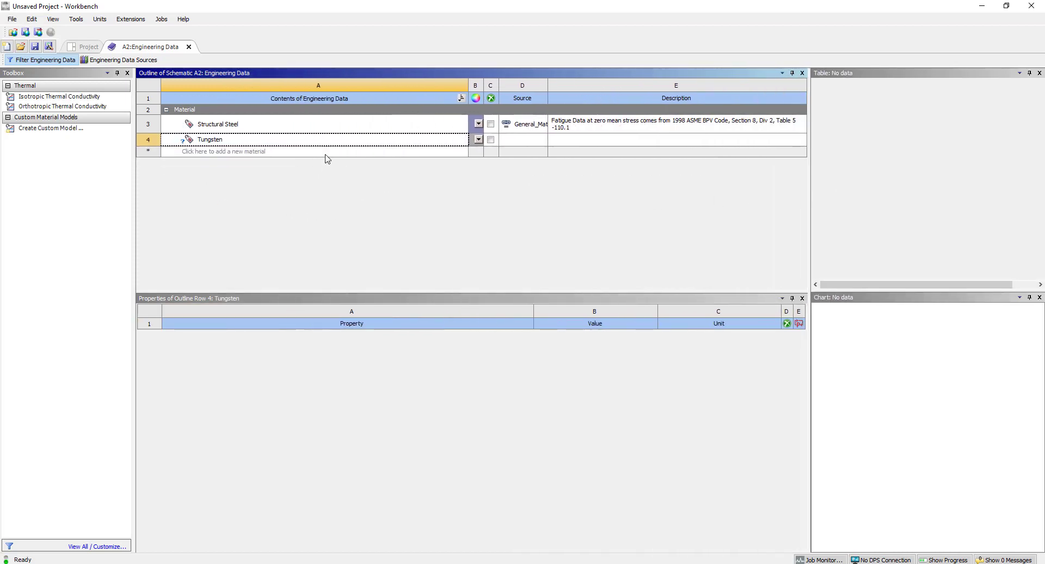
Add Isotropic Thermal Conductivity of 0.118 W mm^-1 C^-1 to Tungsten
{"action": "left_click", "coordinate": [21, 98]}
{"action": "double_click", "coordinate": [21, 98]}
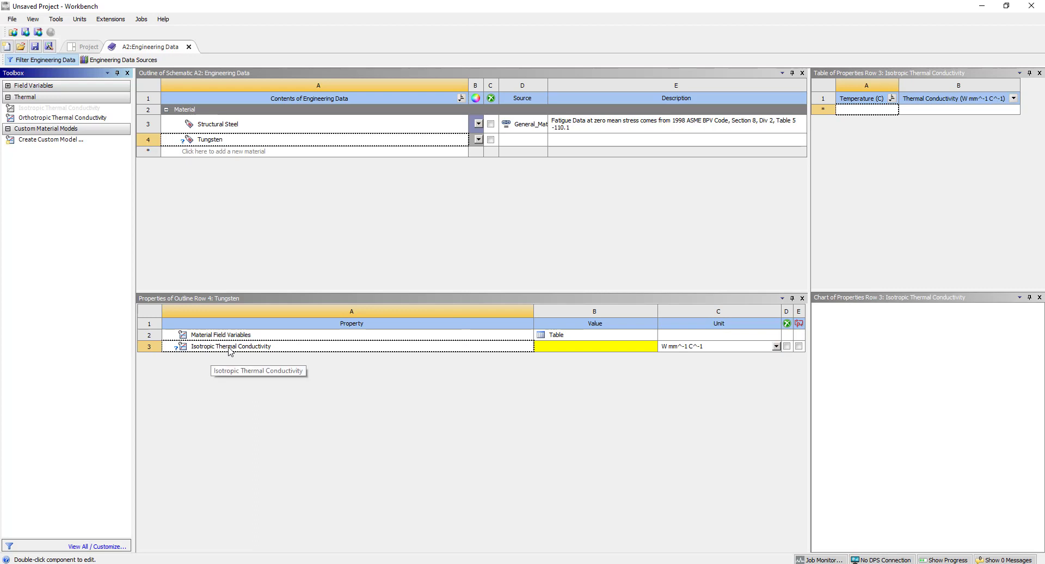
{"action": "left_click", "coordinate": [548, 346]}
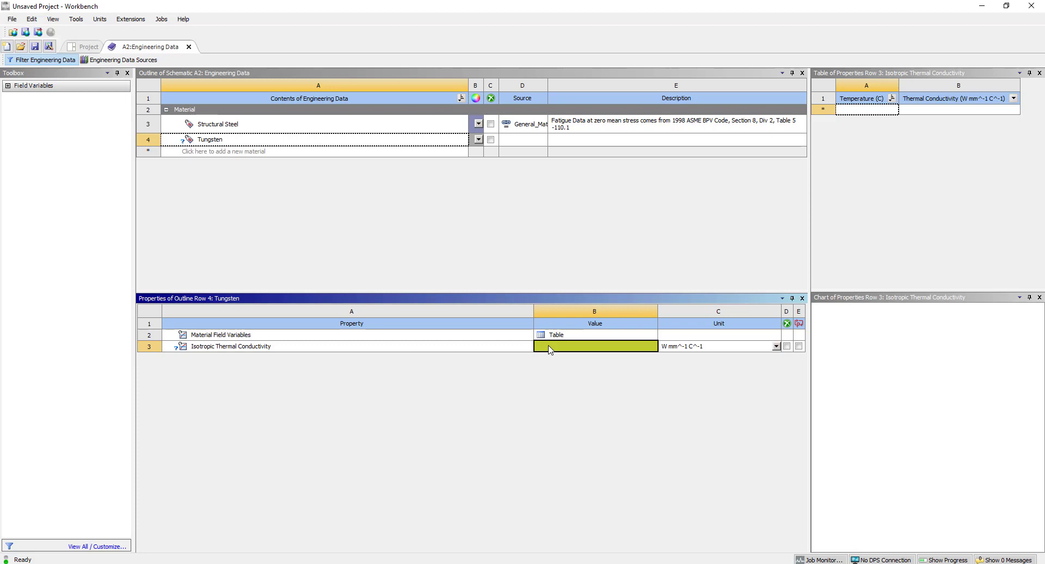
{"action": "type", "text": "0."}
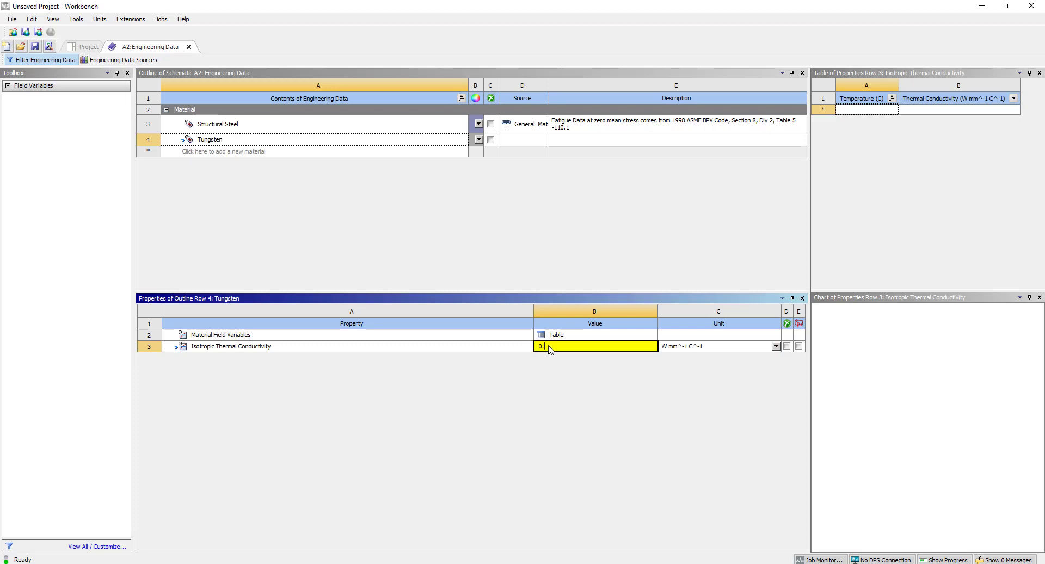
{"action": "type", "text": "118"}
{"action": "key", "text": "Return"}
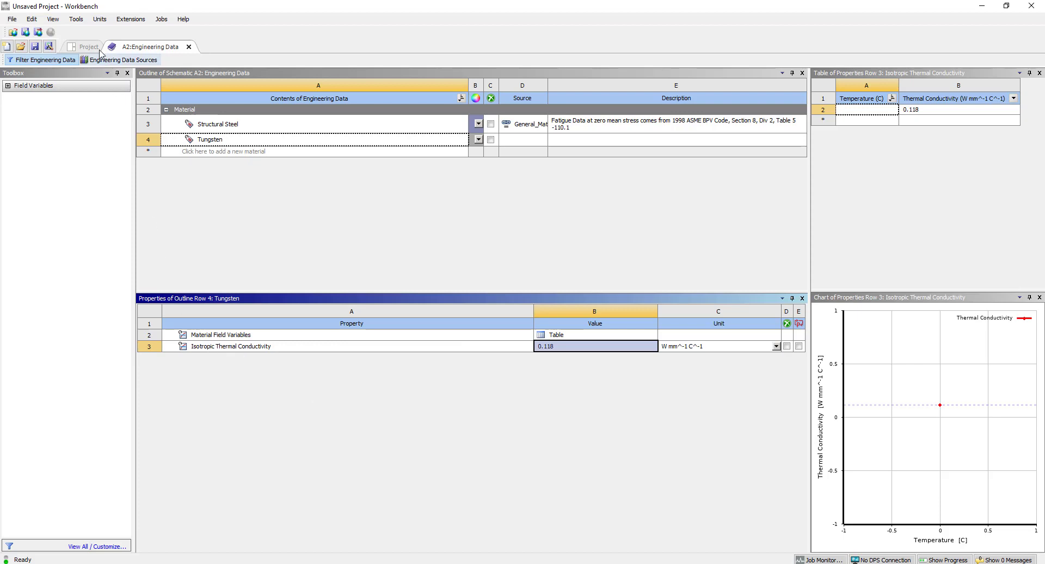
Browse to the coil geometry file, import it, and open the model in Mechanical
{"action": "left_click", "coordinate": [189, 47]}
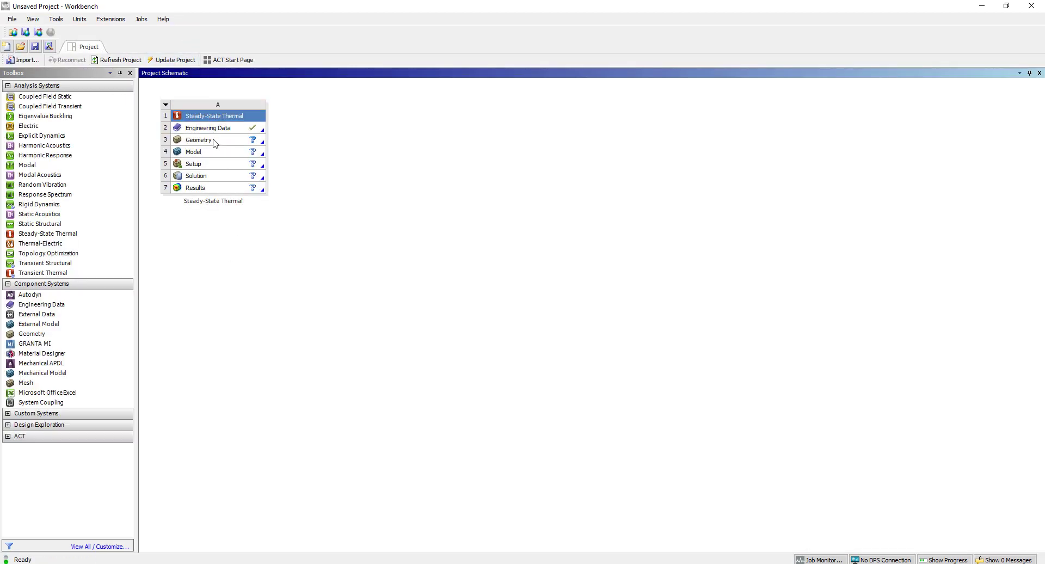
{"action": "left_click", "coordinate": [213, 141]}
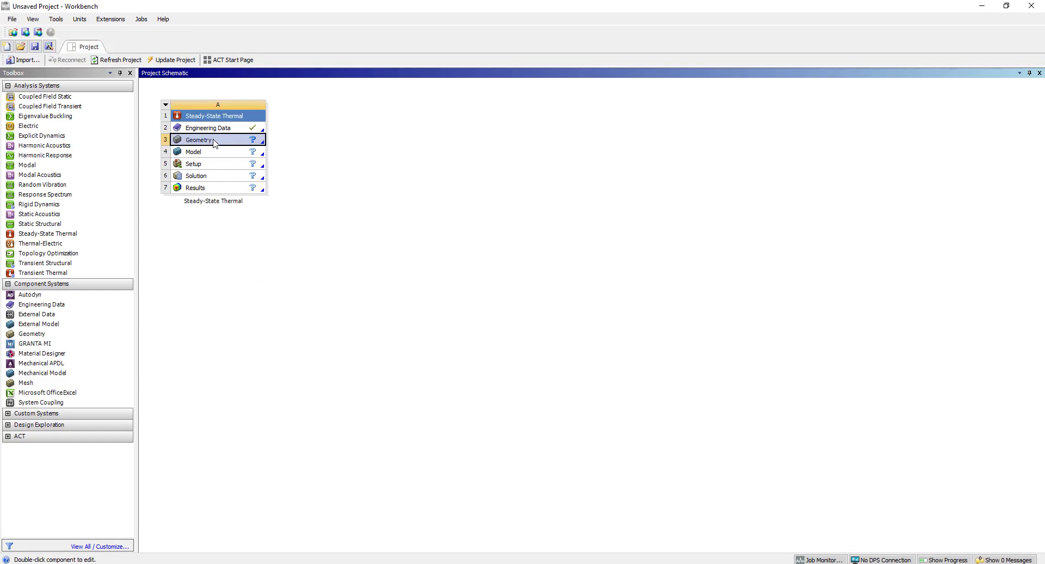
{"action": "right_click", "coordinate": [215, 143]}
{"action": "mouse_move", "coordinate": [252, 171]}
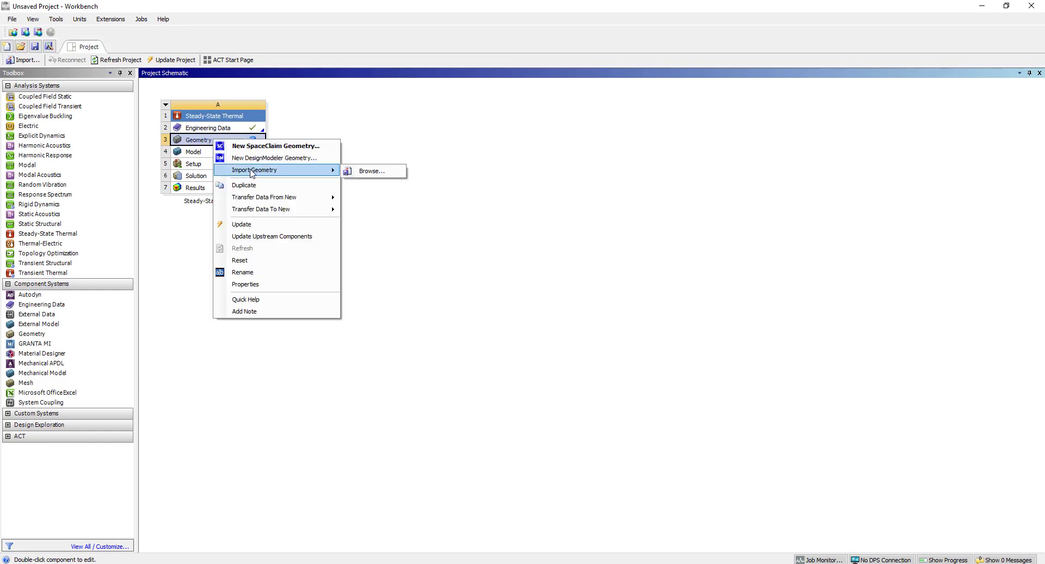
{"action": "left_click", "coordinate": [373, 171]}
{"action": "left_click", "coordinate": [174, 102]}
{"action": "left_click", "coordinate": [426, 289]}
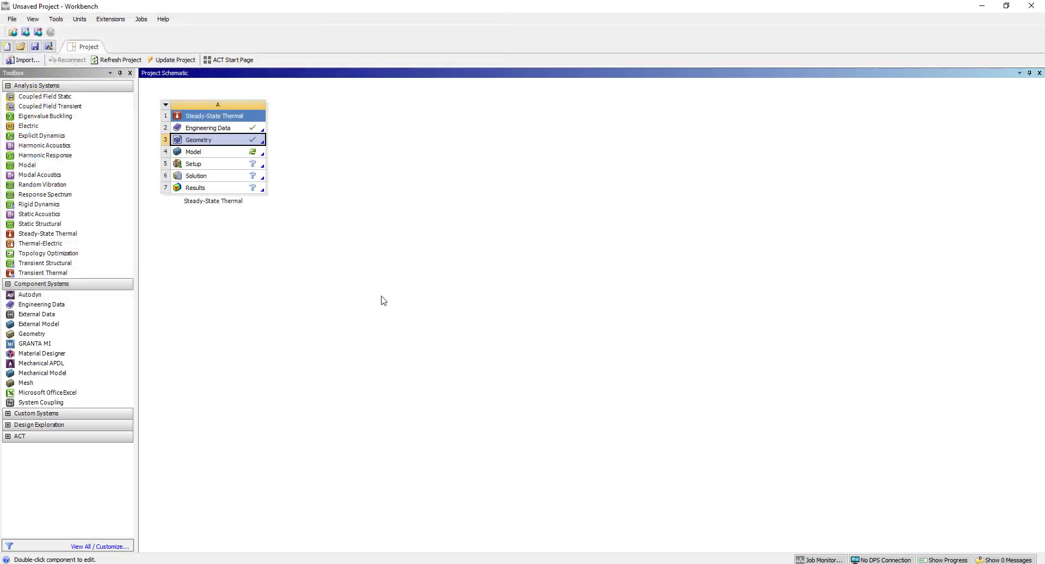
{"action": "double_click", "coordinate": [211, 156]}
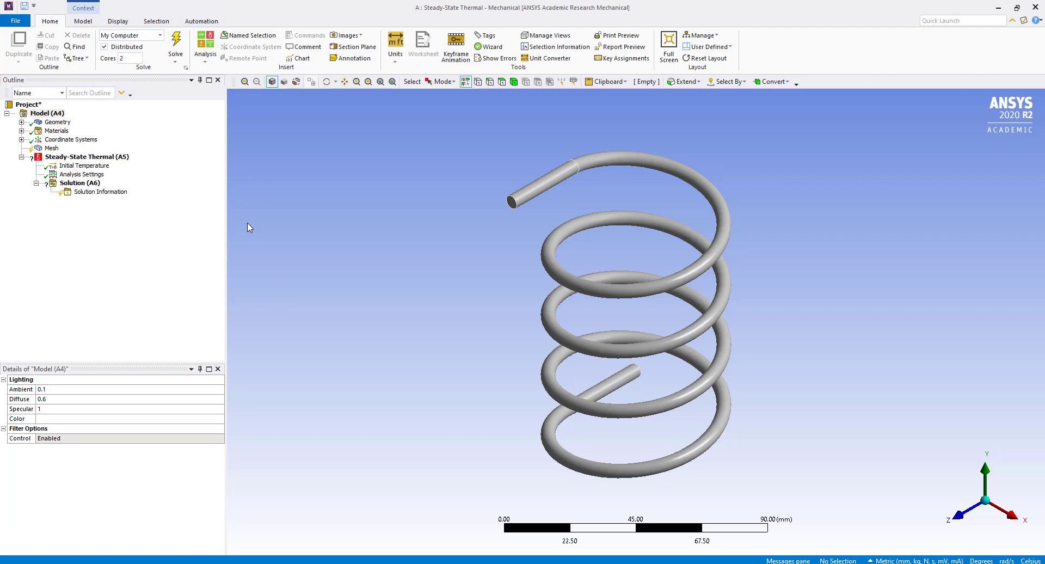
{"action": "middle_click_drag", "start_coordinate": [751, 444], "coordinate": [676, 344]}
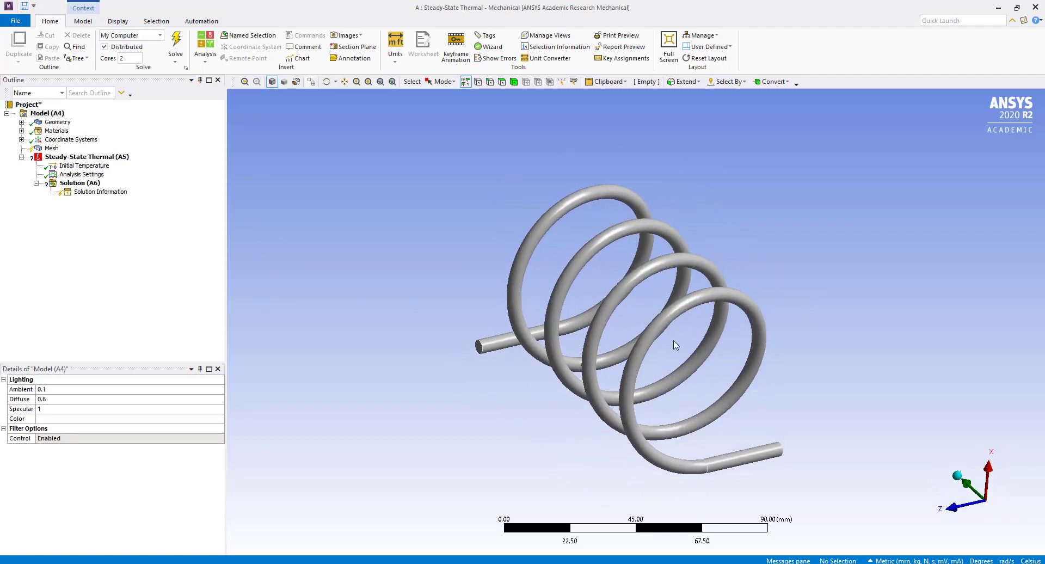
Change the Heating_Coil body's material assignment from Structural Steel to Tungsten
{"action": "left_click", "coordinate": [21, 122]}
{"action": "left_click", "coordinate": [83, 131]}
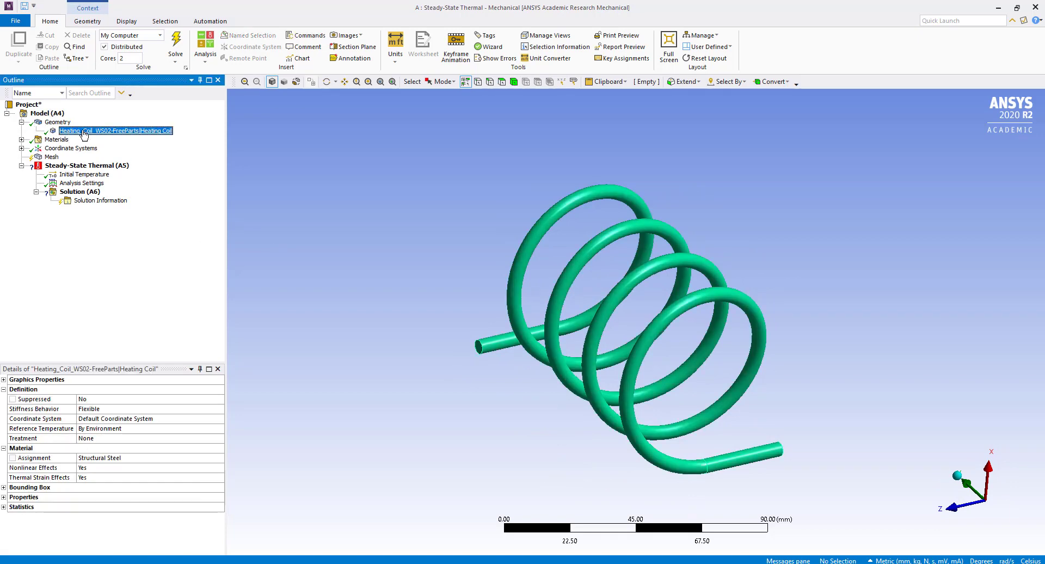
{"action": "left_click", "coordinate": [134, 460]}
{"action": "left_click", "coordinate": [219, 458]}
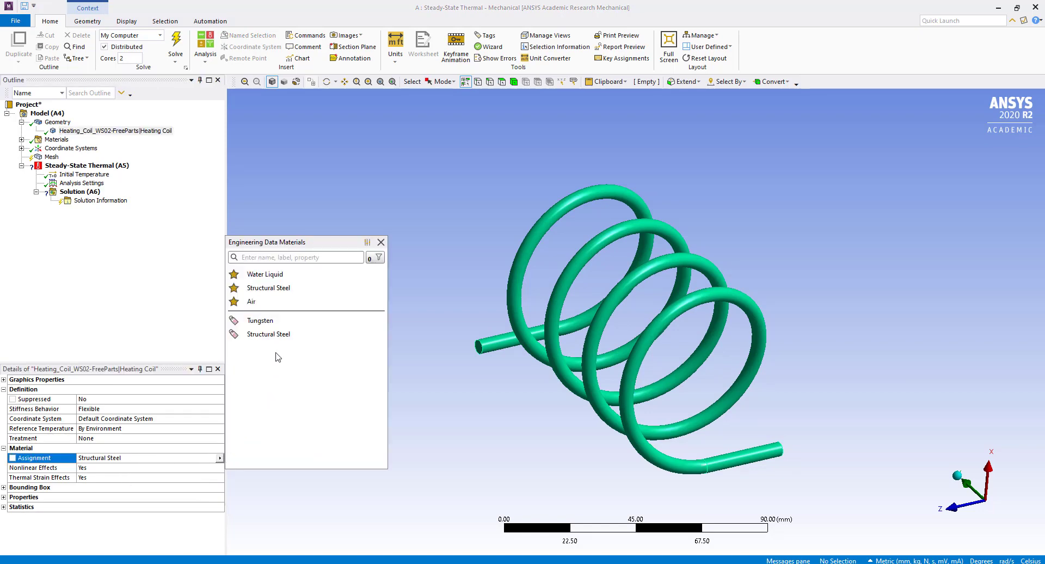
{"action": "left_click", "coordinate": [261, 320]}
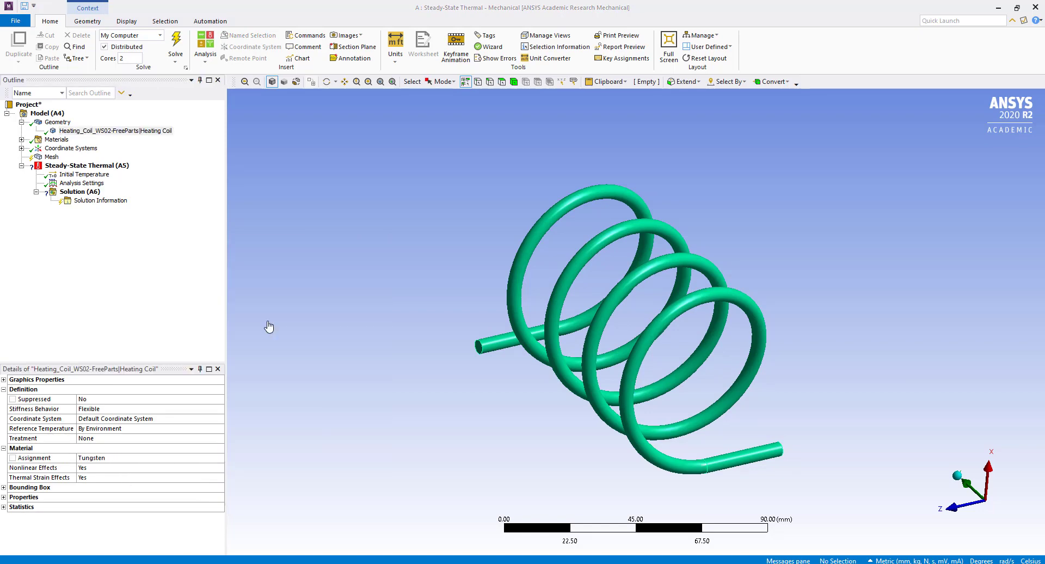
{"action": "left_click", "coordinate": [148, 278]}
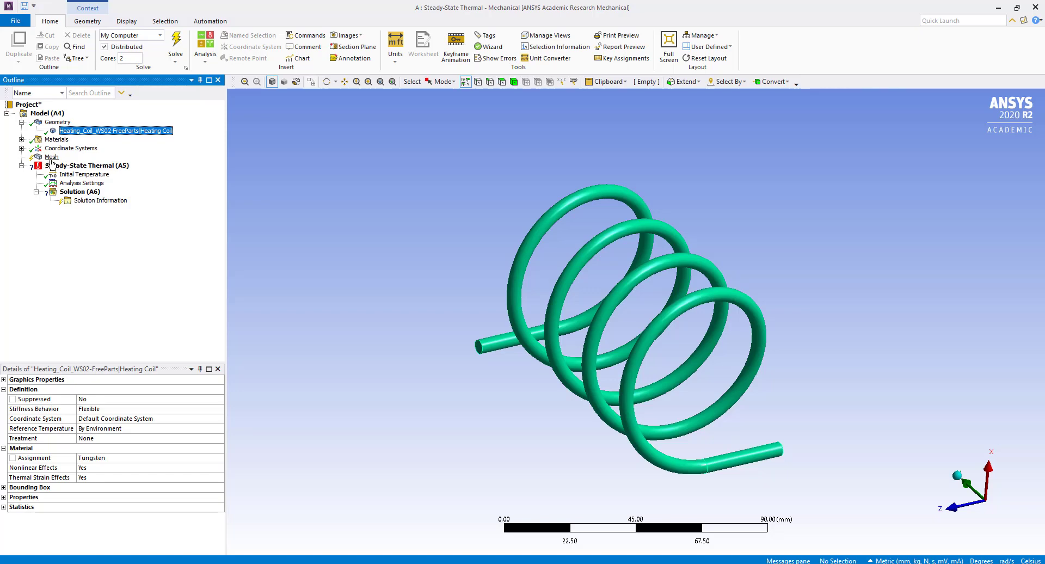
{"action": "left_click", "coordinate": [69, 166]}
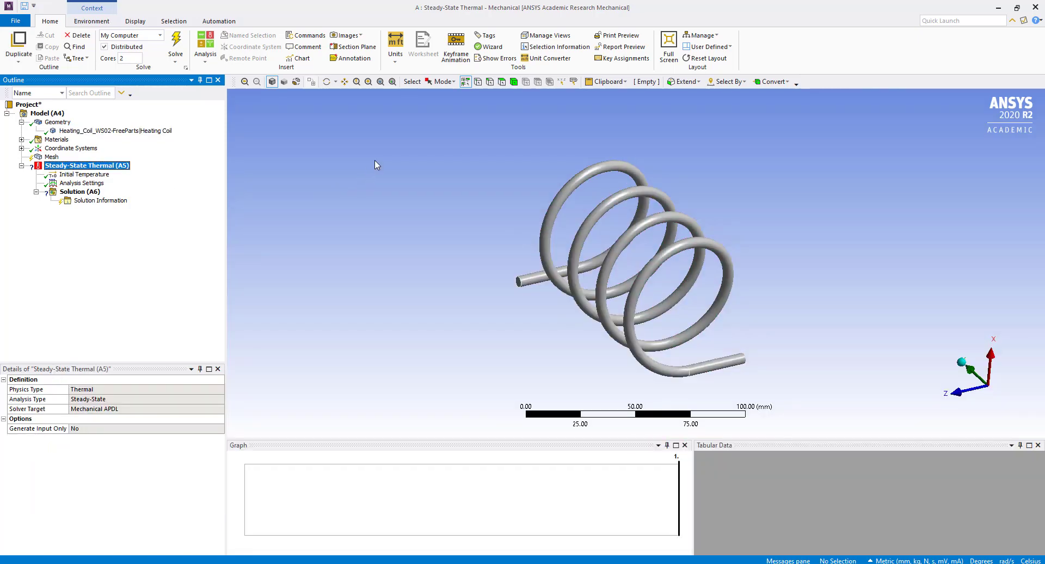
Insert an Internal Heat Generation load on the coil body with magnitude 0.02 W/mm³
{"action": "left_click", "coordinate": [585, 162]}
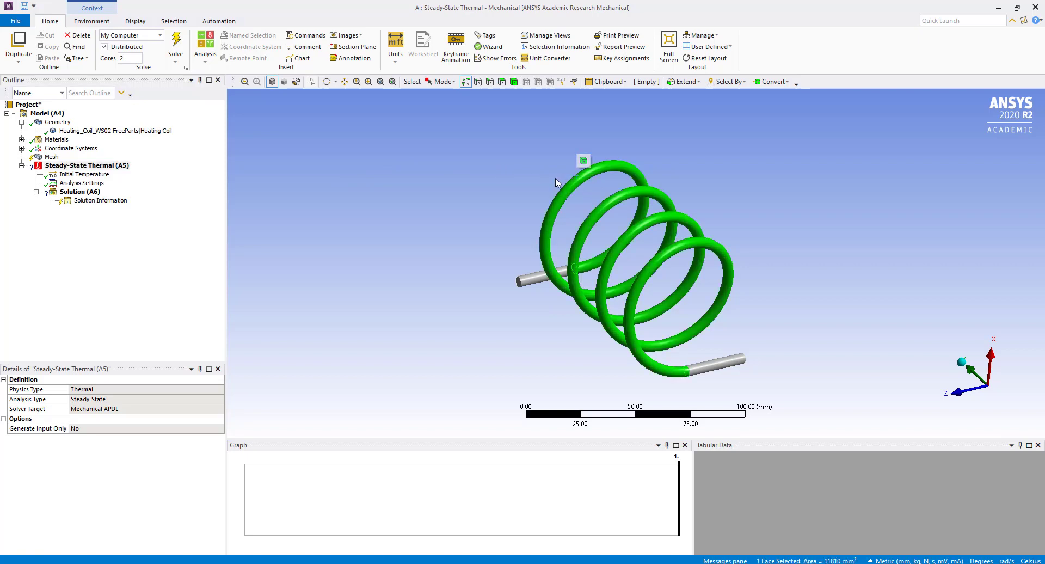
{"action": "left_click", "coordinate": [514, 82]}
{"action": "left_click", "coordinate": [571, 185]}
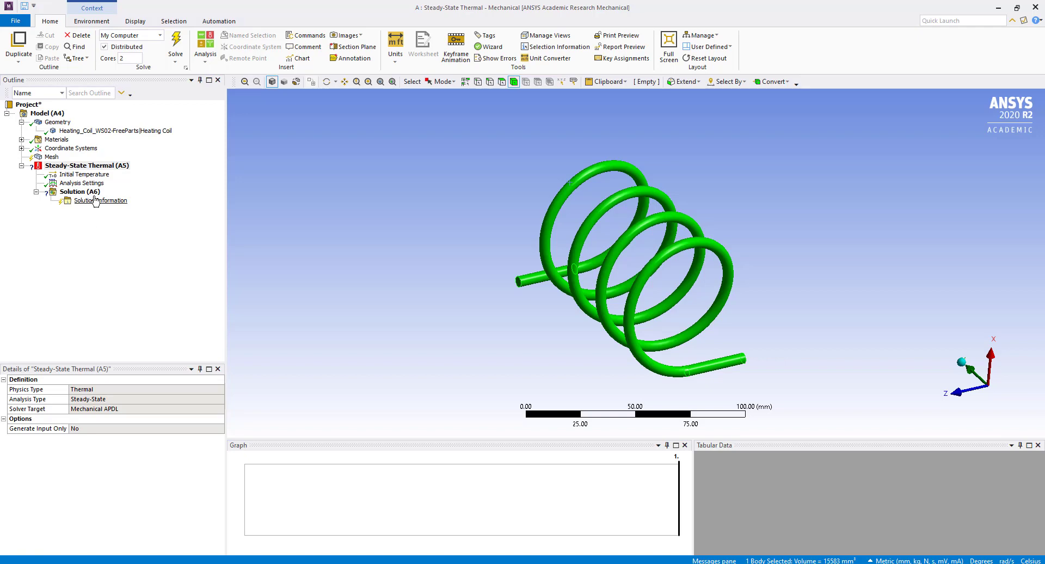
{"action": "right_click", "coordinate": [87, 165]}
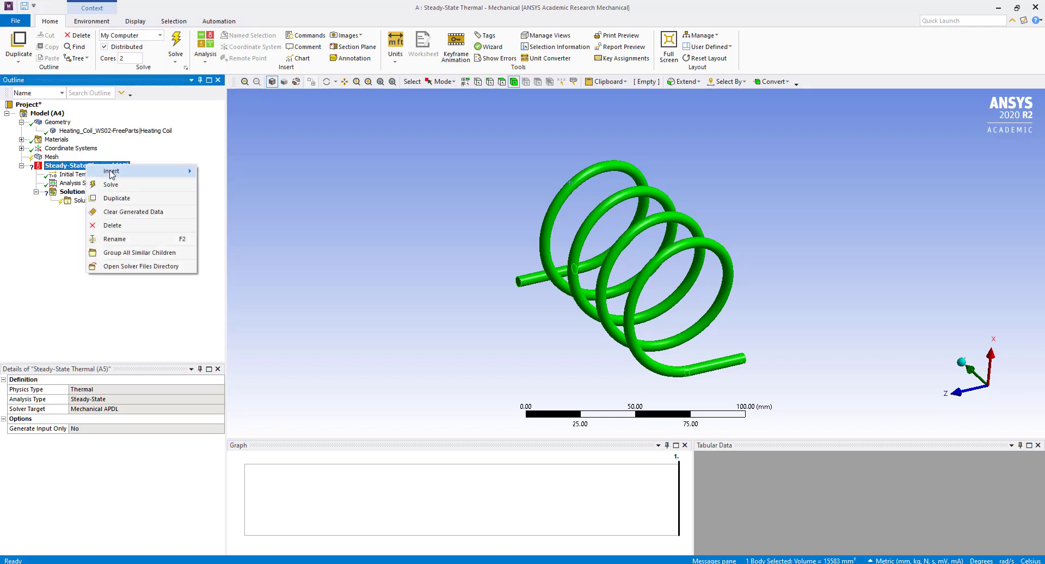
{"action": "mouse_move", "coordinate": [123, 175]}
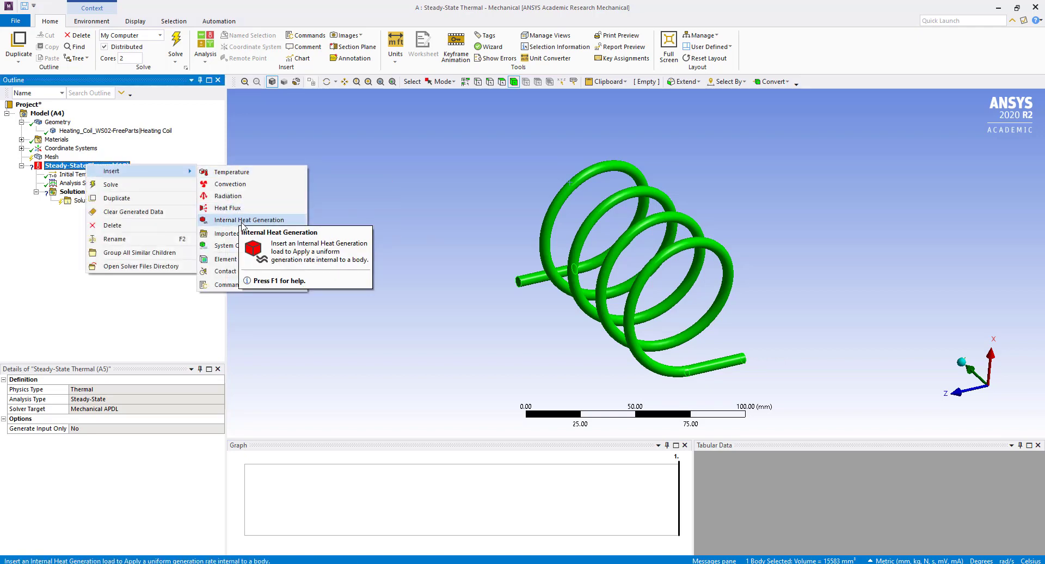
{"action": "left_click", "coordinate": [242, 220]}
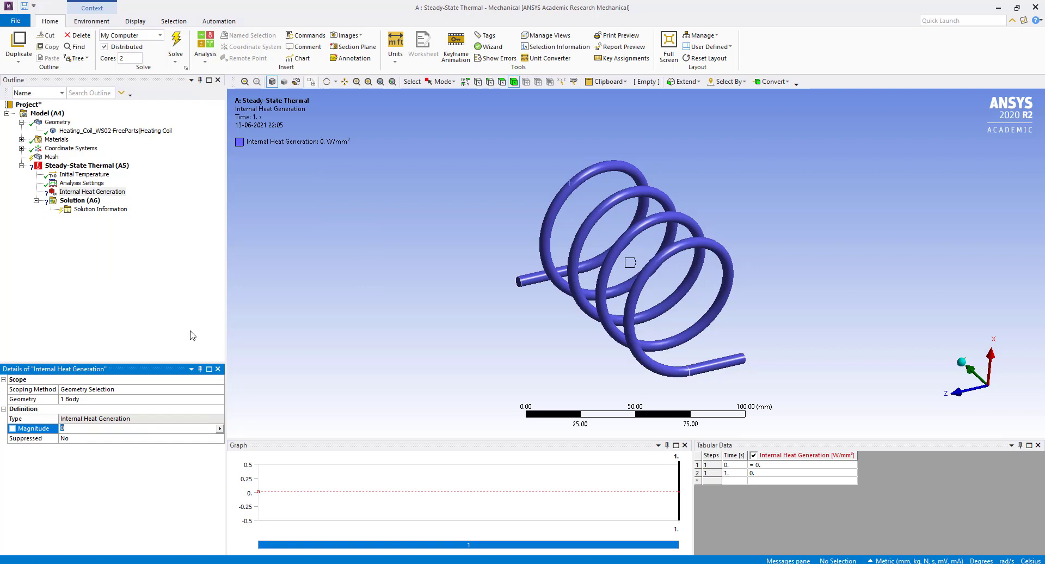
{"action": "left_click", "coordinate": [75, 429]}
{"action": "double_click", "coordinate": [58, 429]}
{"action": "type", "text": "0.02"}
{"action": "key", "text": "Return"}
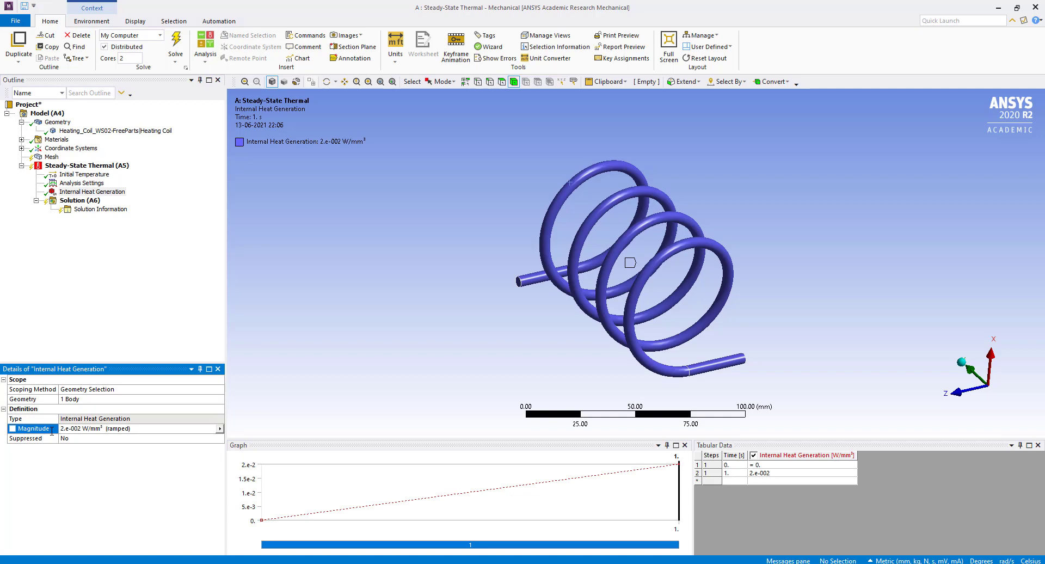
Reselect the coil faces by extending the end-section face pick to its limits
{"action": "left_click", "coordinate": [100, 318]}
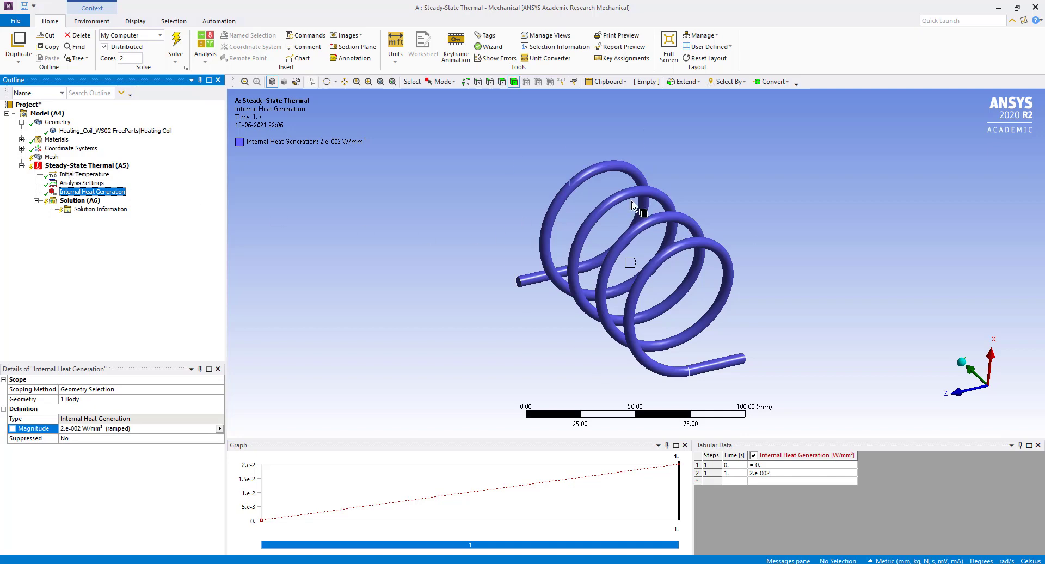
{"action": "left_click", "coordinate": [501, 81]}
{"action": "left_click", "coordinate": [726, 369]}
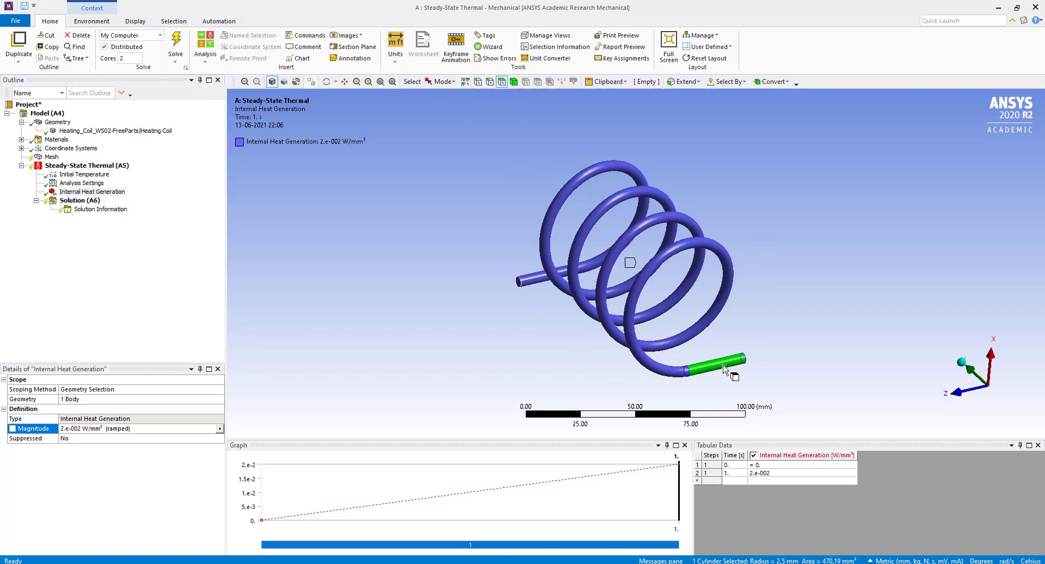
{"action": "left_click", "coordinate": [685, 81]}
{"action": "left_click", "coordinate": [694, 106]}
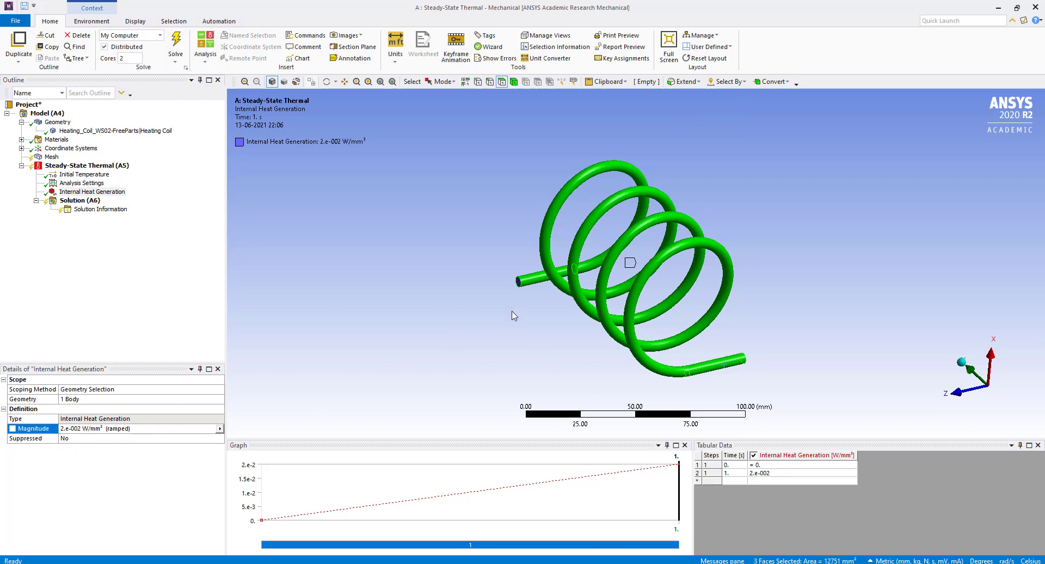
{"action": "middle_click_drag", "start_coordinate": [512, 312], "coordinate": [570, 299]}
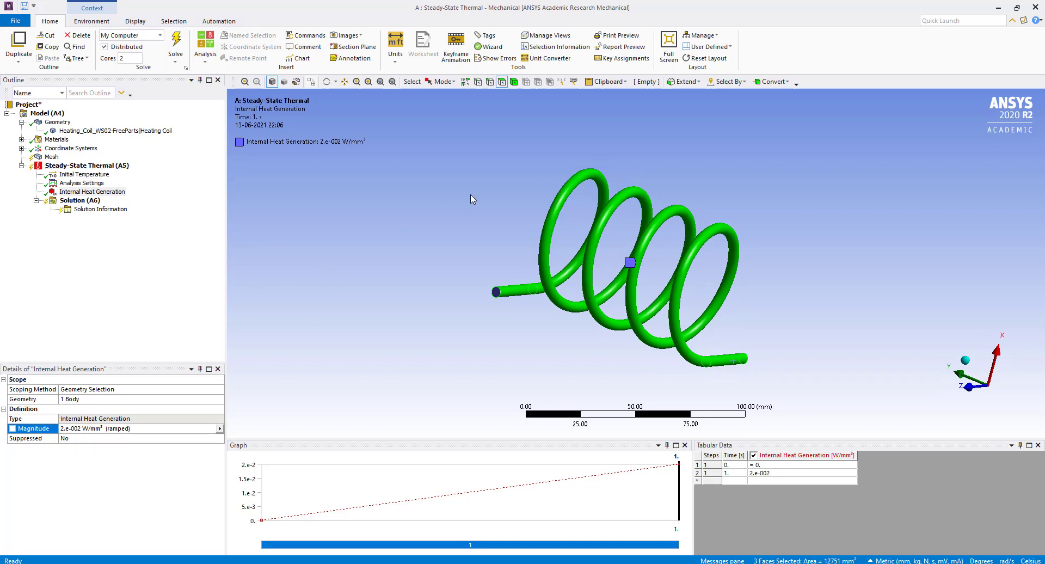
{"action": "left_click", "coordinate": [86, 168]}
Insert a Radiation load on the three coil faces: ambient 30 °C, emissivity 0.25
{"action": "right_click", "coordinate": [85, 168]}
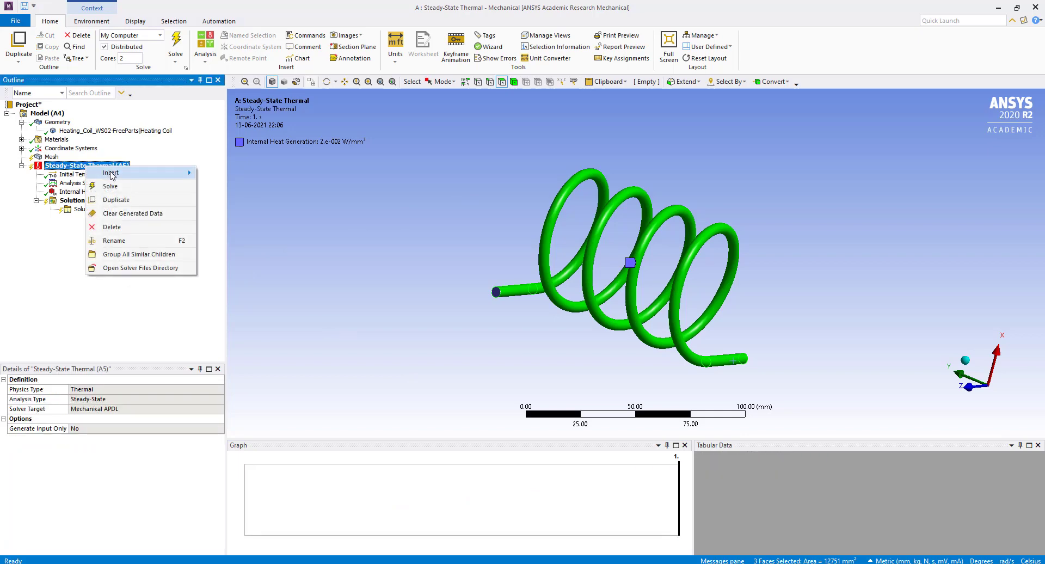
{"action": "mouse_move", "coordinate": [111, 173]}
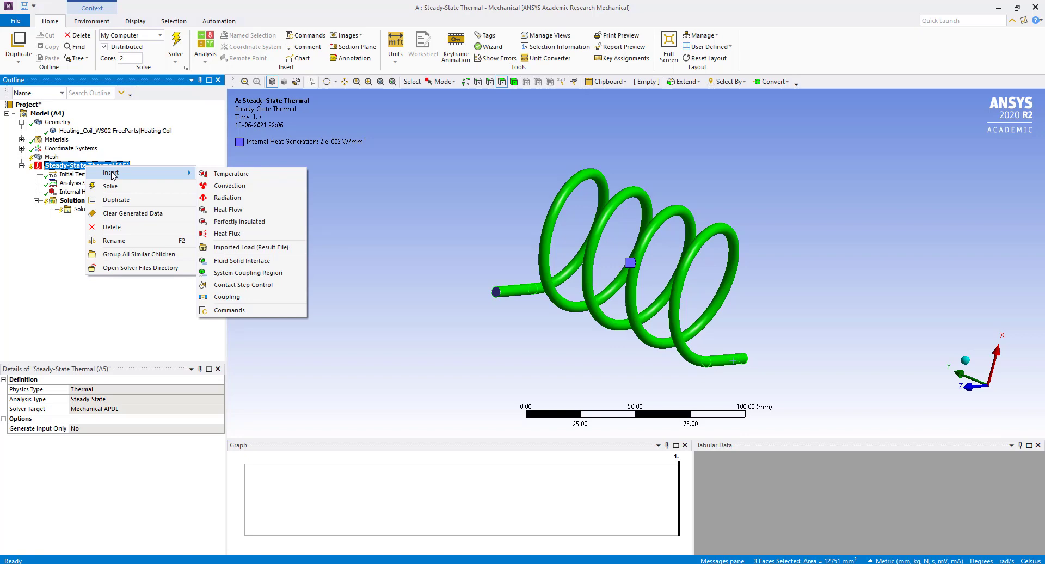
{"action": "left_click", "coordinate": [226, 198]}
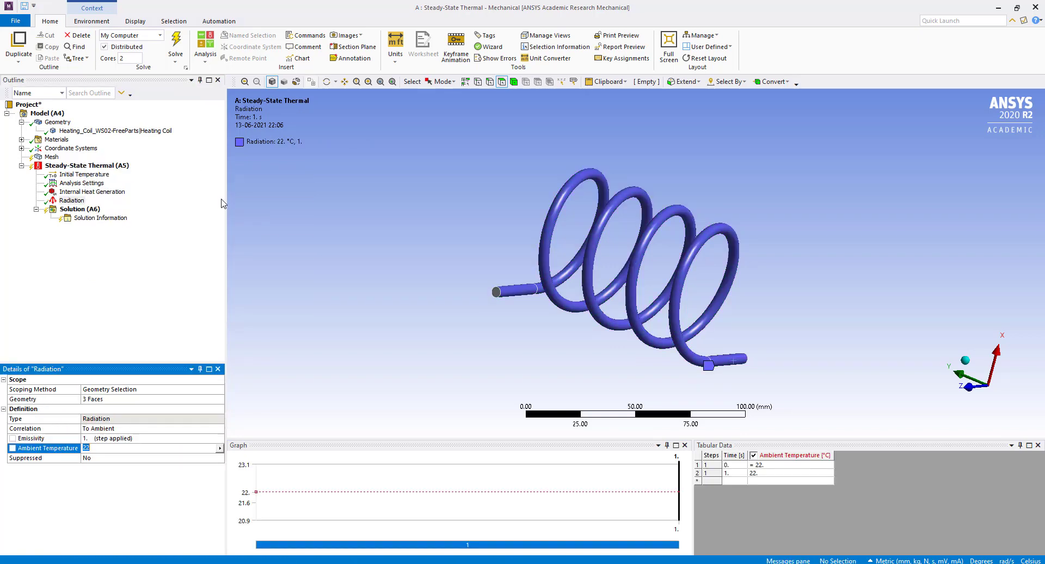
{"action": "left_click", "coordinate": [94, 449]}
{"action": "left_click_drag", "start_coordinate": [94, 447], "coordinate": [71, 447]}
{"action": "type", "text": "30"}
{"action": "key", "text": "Return"}
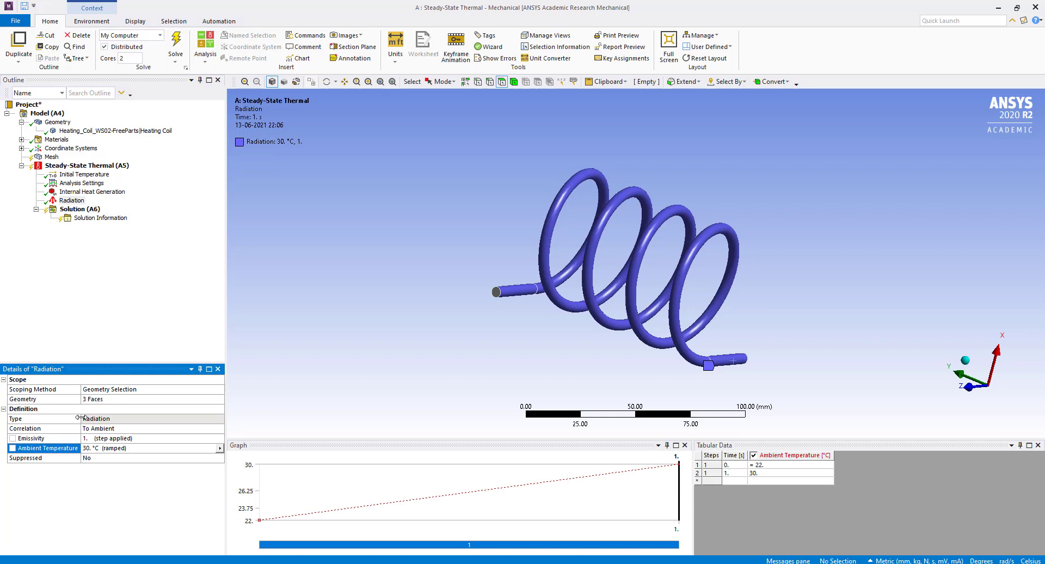
{"action": "left_click", "coordinate": [62, 439]}
{"action": "left_click", "coordinate": [108, 438]}
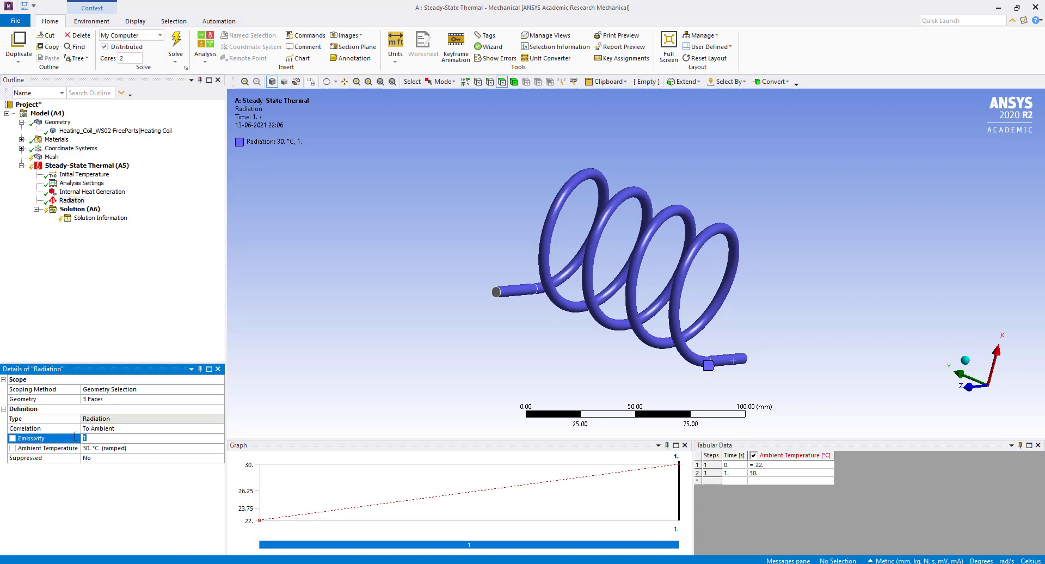
{"action": "type", "text": "0.25"}
{"action": "key", "text": "Return"}
Solve the thermal analysis and show Heat Convergence in Solution Information
{"action": "right_click", "coordinate": [75, 168]}
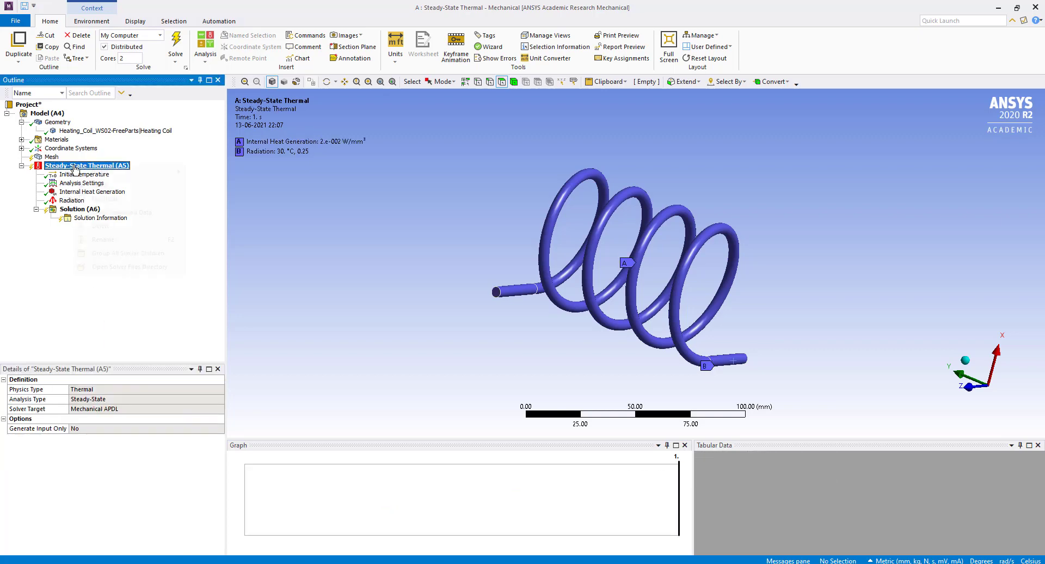
{"action": "left_click", "coordinate": [101, 186]}
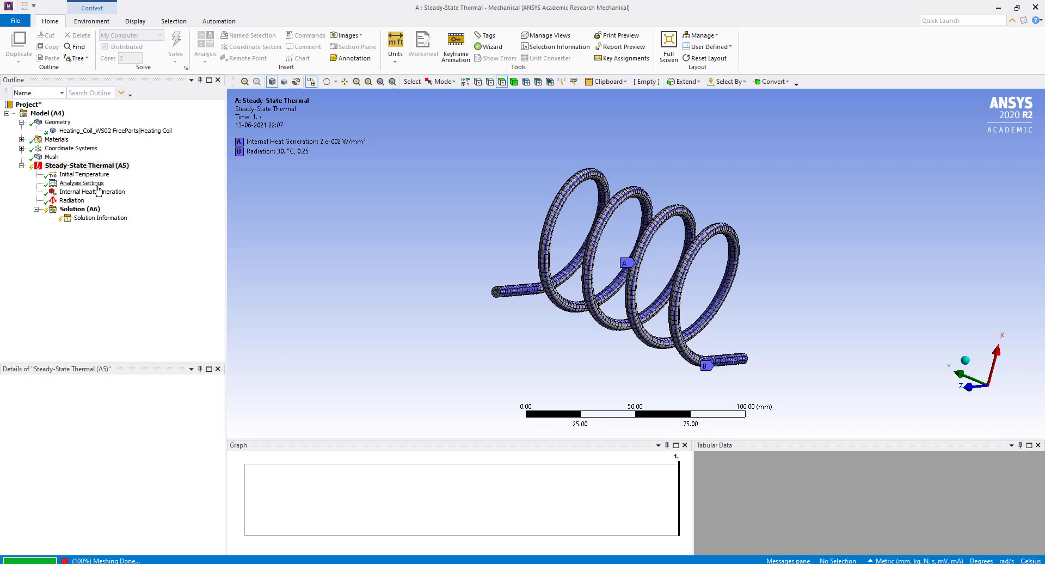
{"action": "left_click", "coordinate": [88, 220]}
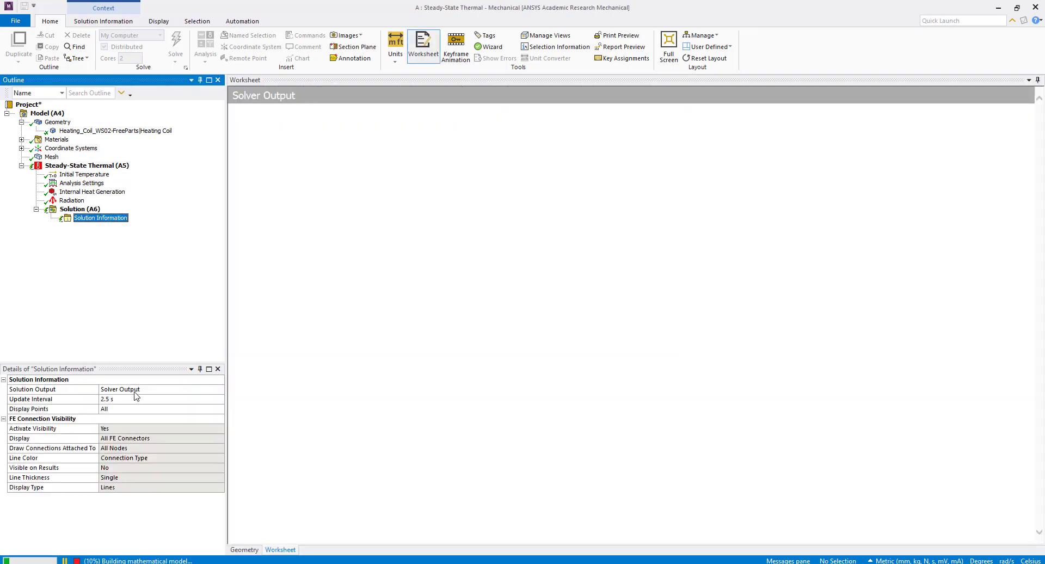
{"action": "left_click", "coordinate": [135, 389]}
{"action": "left_click", "coordinate": [220, 389]}
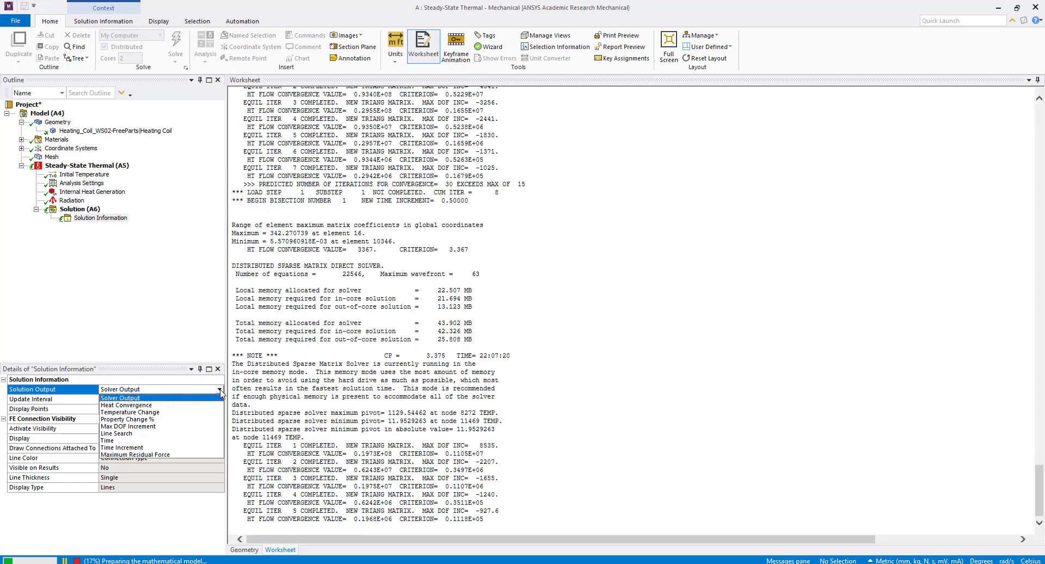
{"action": "left_click", "coordinate": [158, 405]}
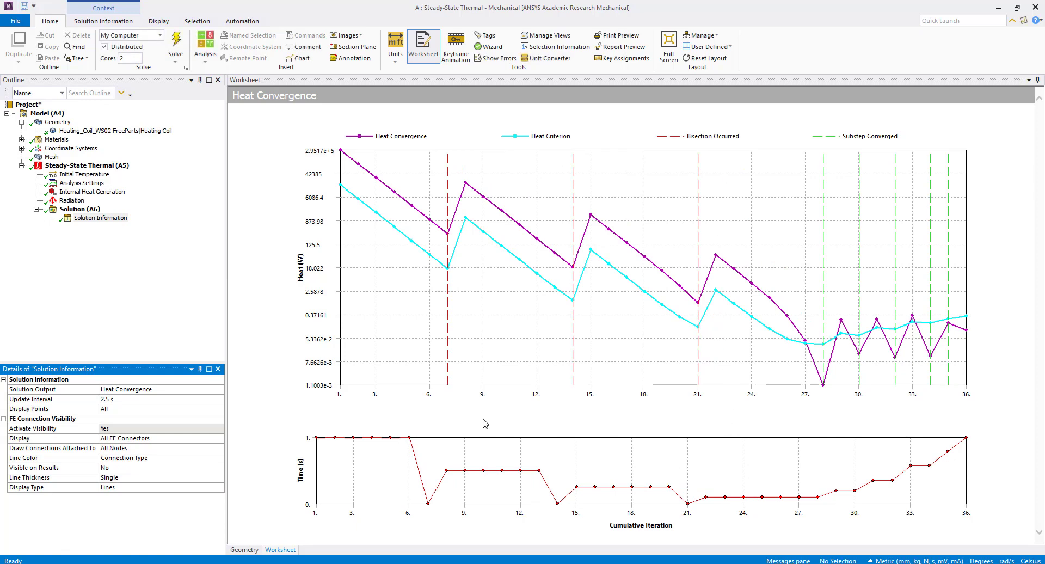
{"action": "left_click", "coordinate": [82, 210]}
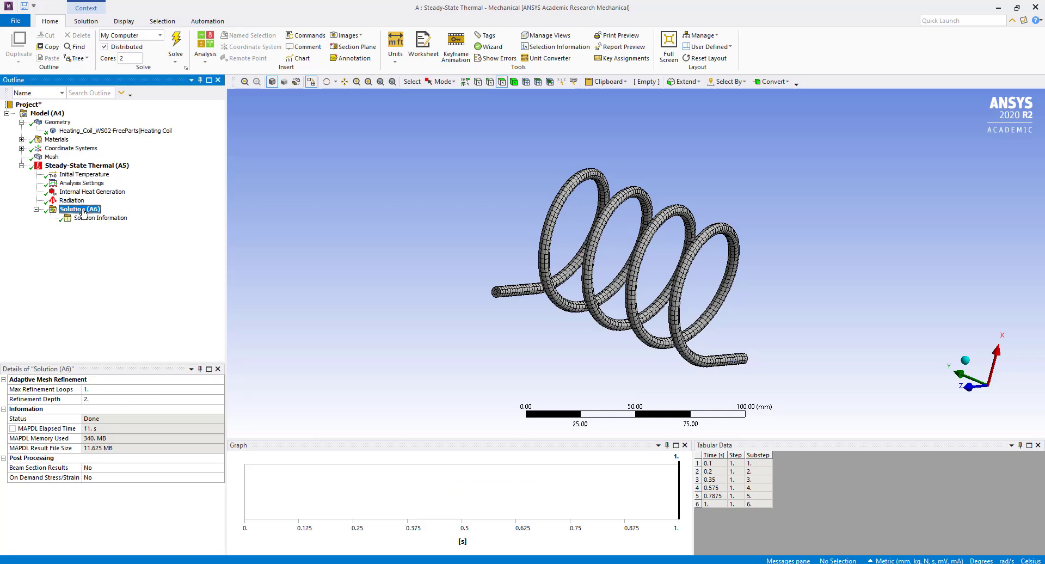
Create and evaluate a Radiation reaction probe (−324.88 W), then check the coil's Tungsten material
{"action": "left_click", "coordinate": [72, 202]}
{"action": "left_click_drag", "start_coordinate": [73, 208], "coordinate": [75, 214]}
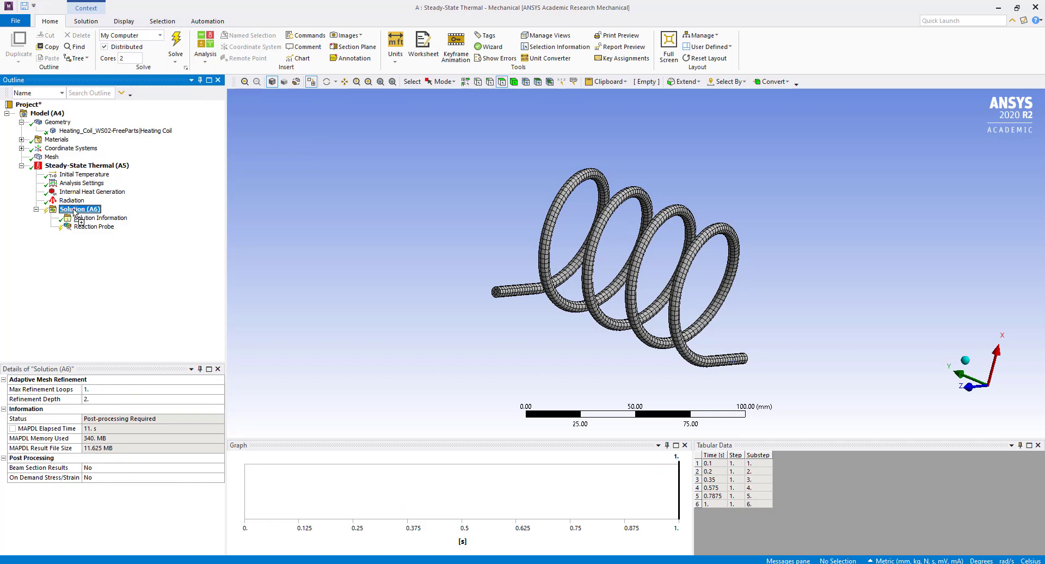
{"action": "right_click", "coordinate": [74, 212]}
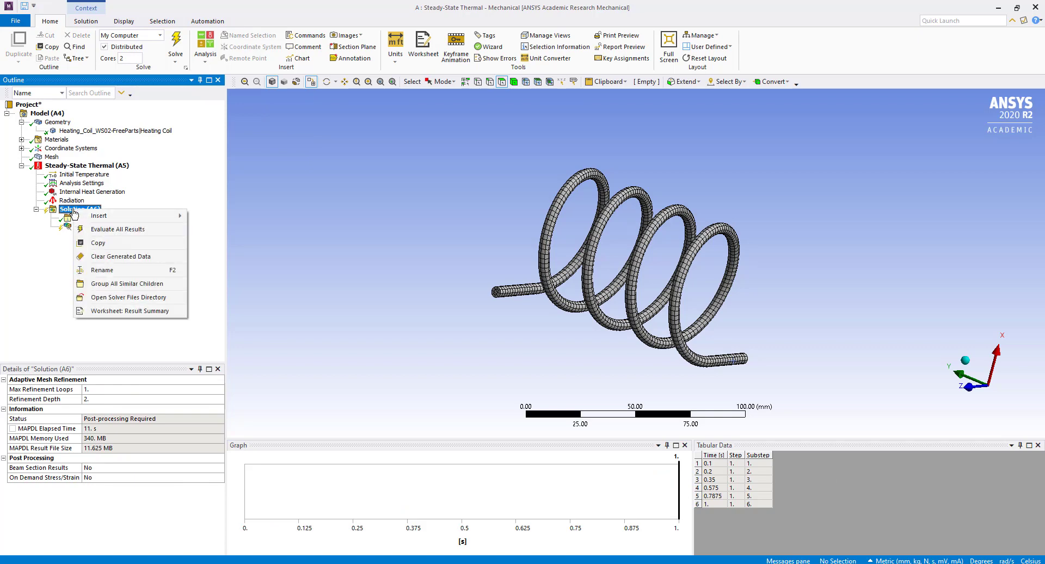
{"action": "left_click", "coordinate": [109, 229]}
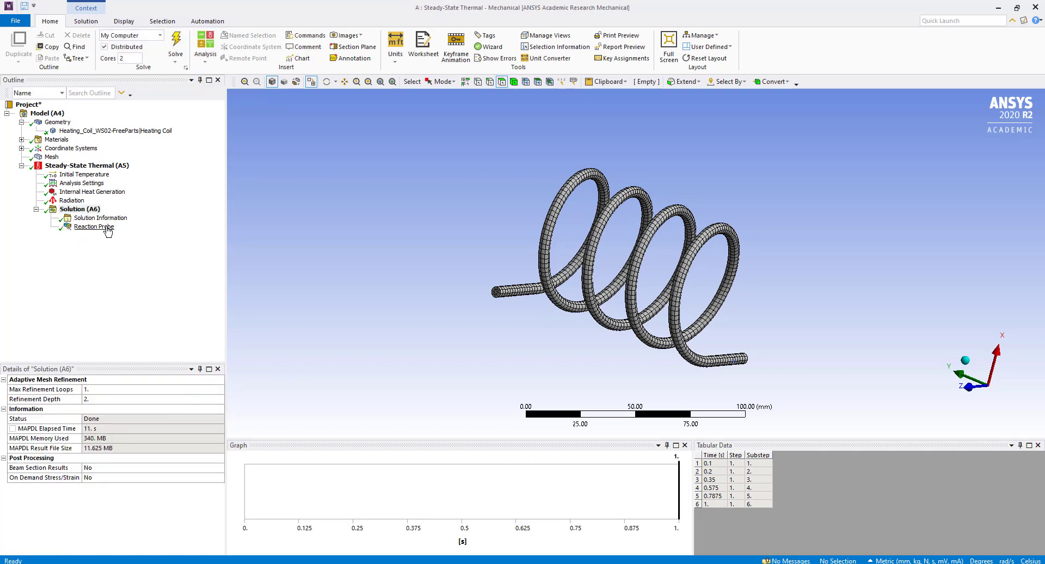
{"action": "left_click", "coordinate": [103, 228]}
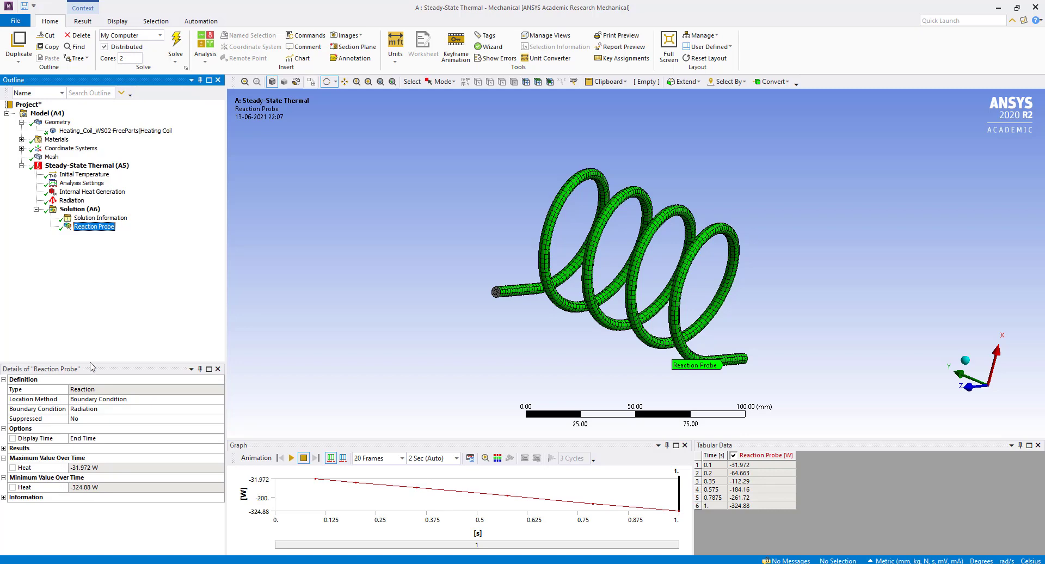
{"action": "left_click", "coordinate": [62, 125]}
{"action": "left_click", "coordinate": [80, 133]}
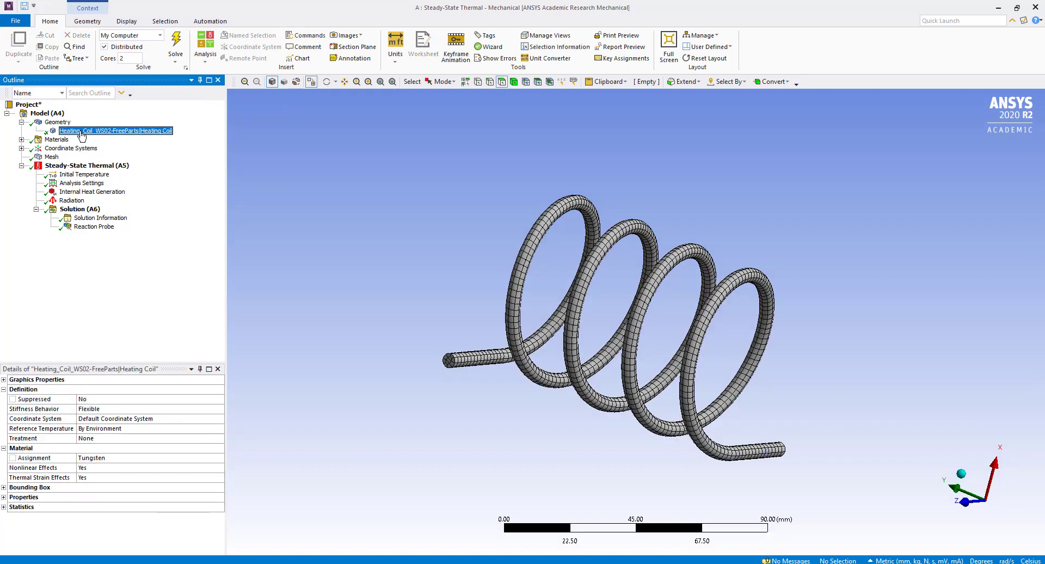
Expand the coil's Bounding Box and Properties to reveal its 15583 mm³ volume
{"action": "left_click", "coordinate": [4, 487]}
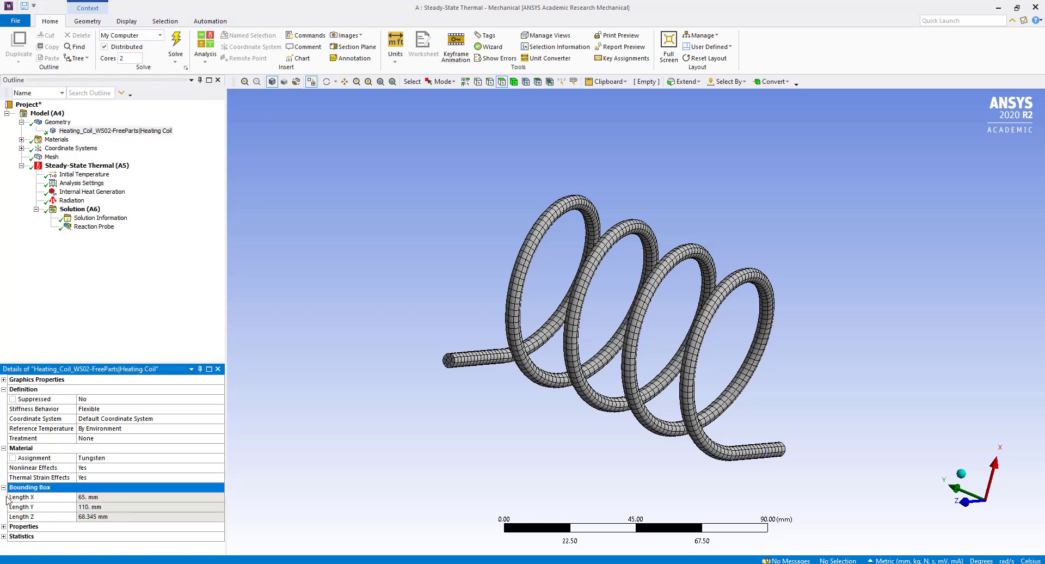
{"action": "left_click", "coordinate": [4, 527]}
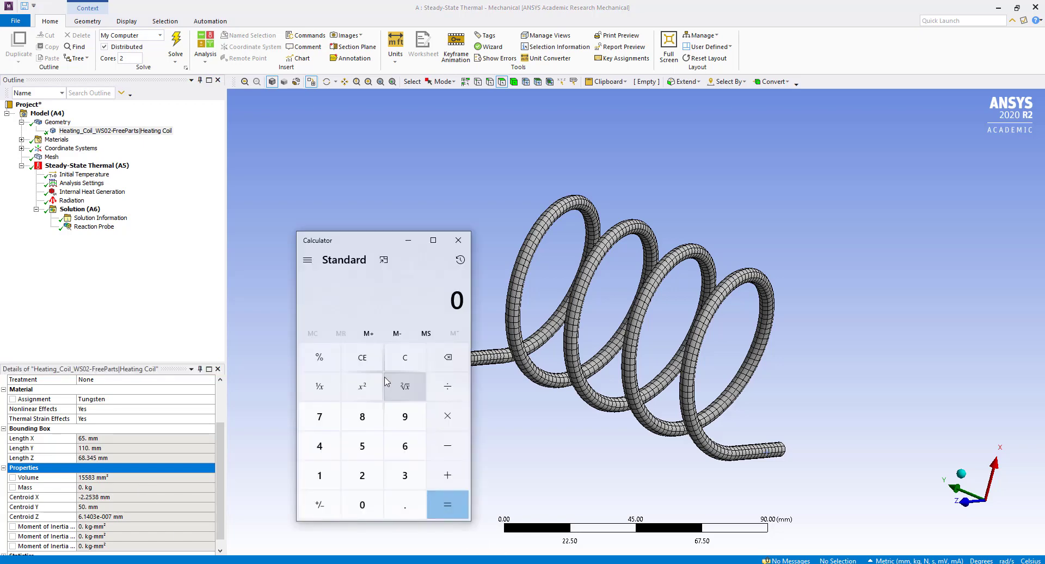
Compute 0.02 × 15583 = 311.66 in Calculator, then return to the Reaction Probe results
{"action": "type", "text": "0.02"}
{"action": "key", "text": "asterisk"}
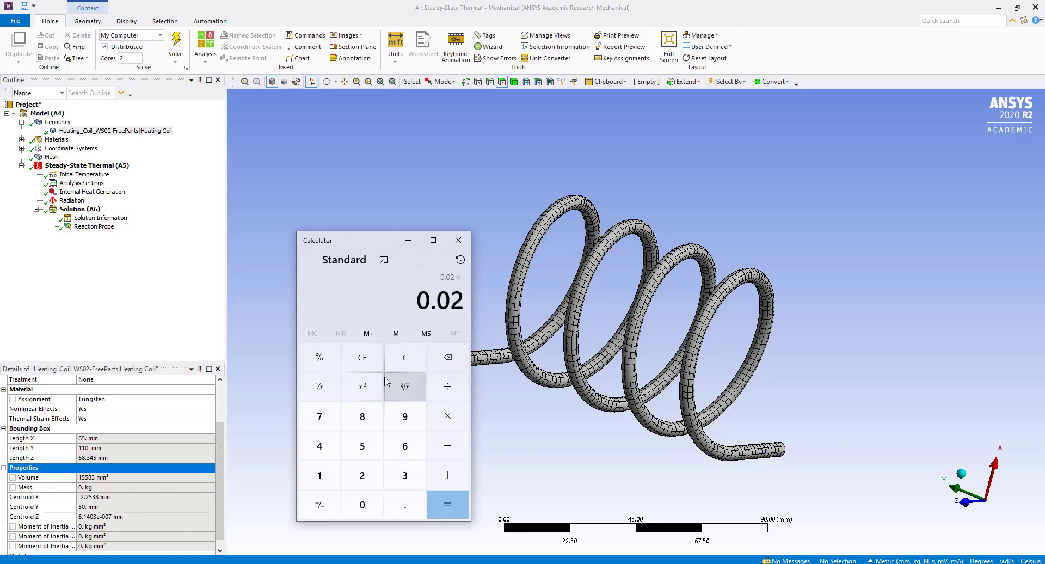
{"action": "type", "text": "155"}
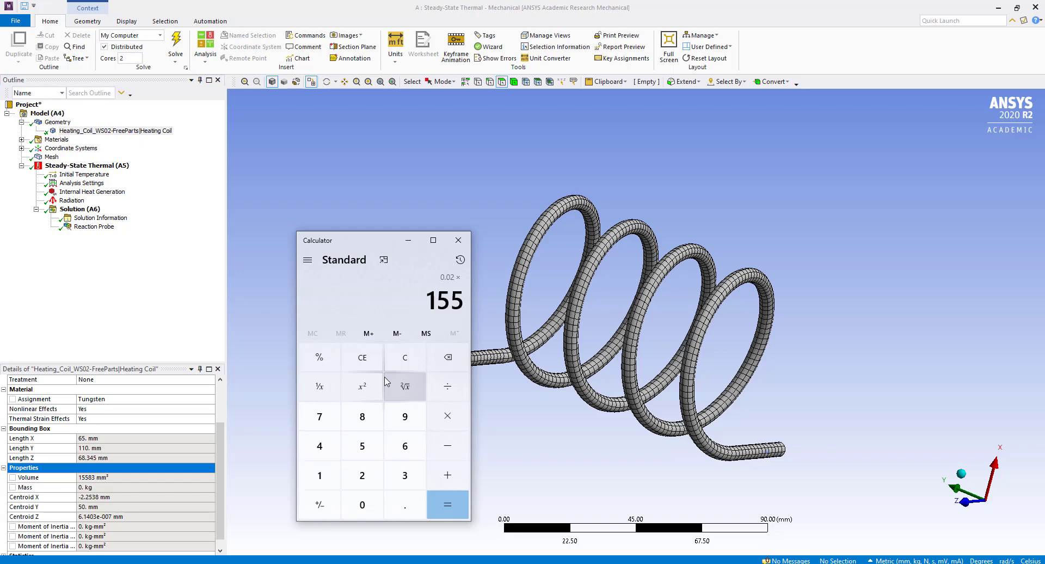
{"action": "type", "text": "83"}
{"action": "key", "text": "Return"}
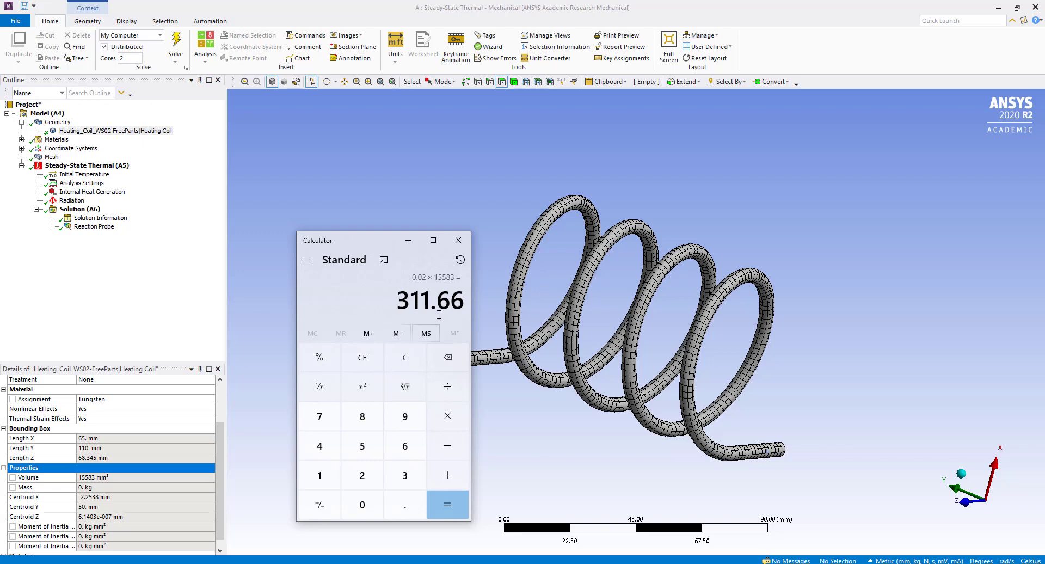
{"action": "left_click", "coordinate": [94, 227]}
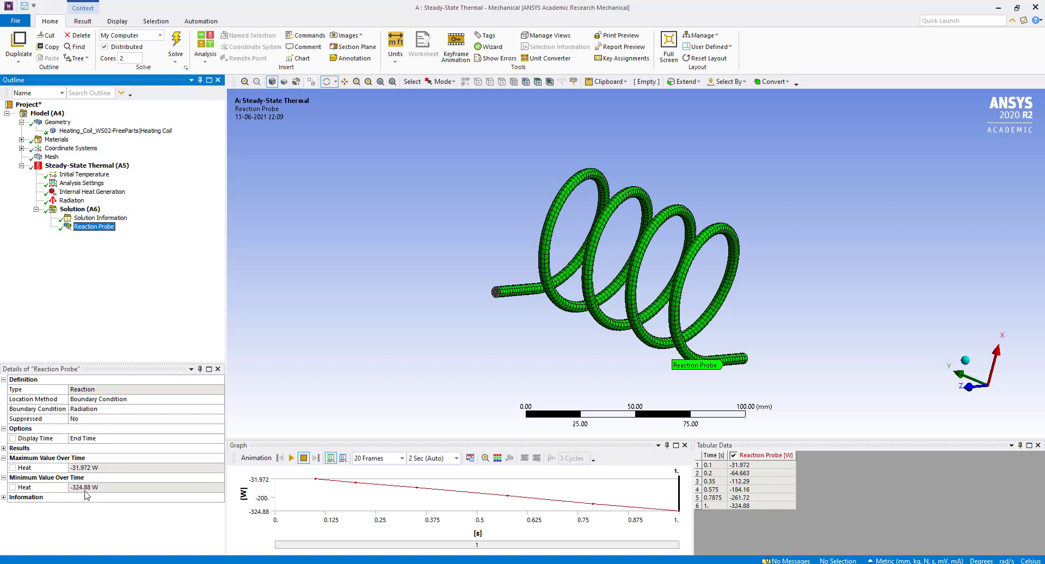
Insert Temperature and Total Heat Flux thermal results under Solution
{"action": "left_click", "coordinate": [86, 211]}
{"action": "right_click", "coordinate": [86, 210]}
{"action": "mouse_move", "coordinate": [180, 214]}
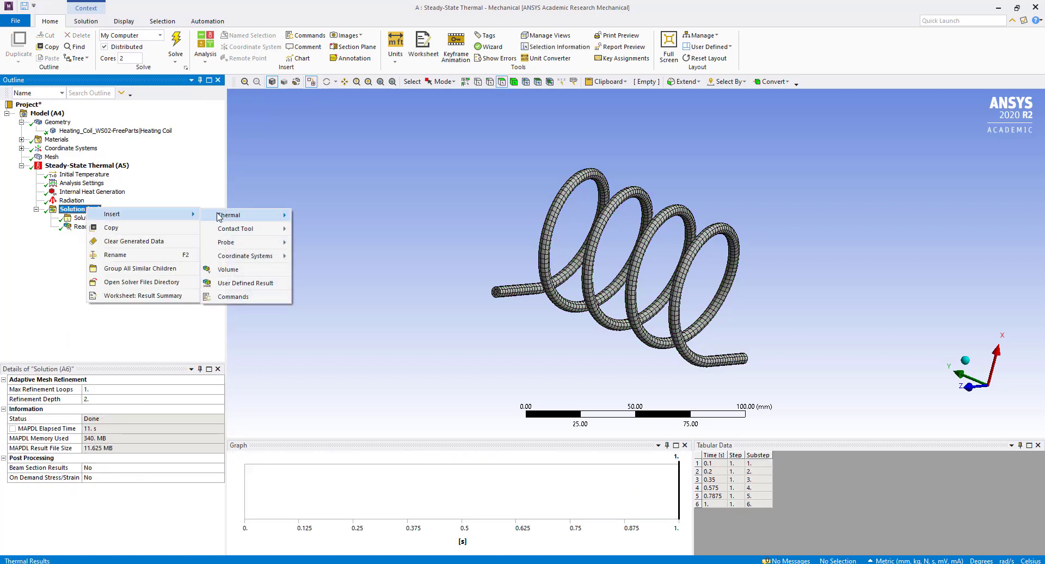
{"action": "mouse_move", "coordinate": [220, 217]}
{"action": "left_click", "coordinate": [327, 217]}
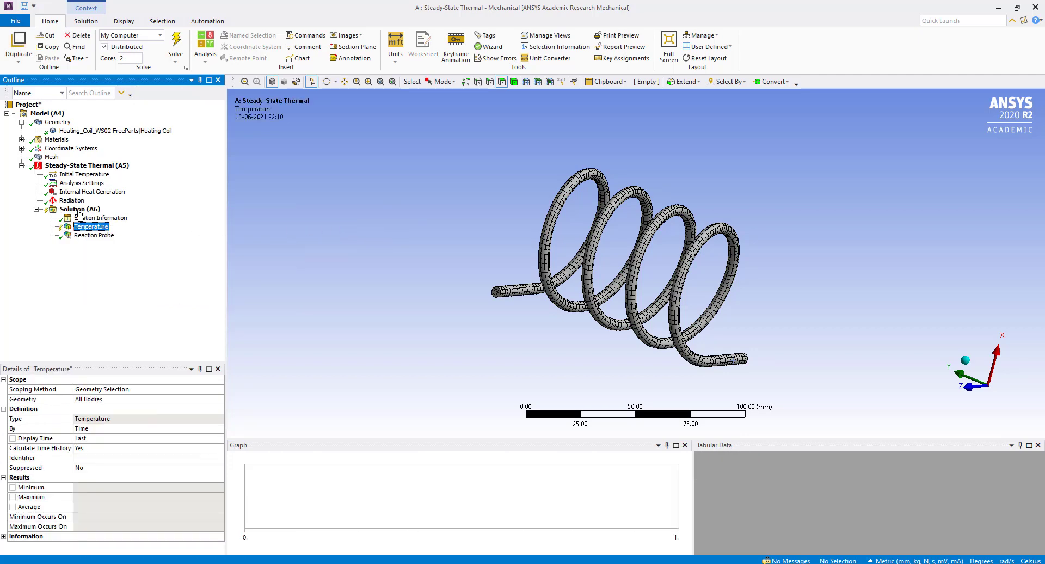
{"action": "left_click", "coordinate": [80, 209]}
{"action": "right_click", "coordinate": [80, 210]}
{"action": "mouse_move", "coordinate": [109, 217]}
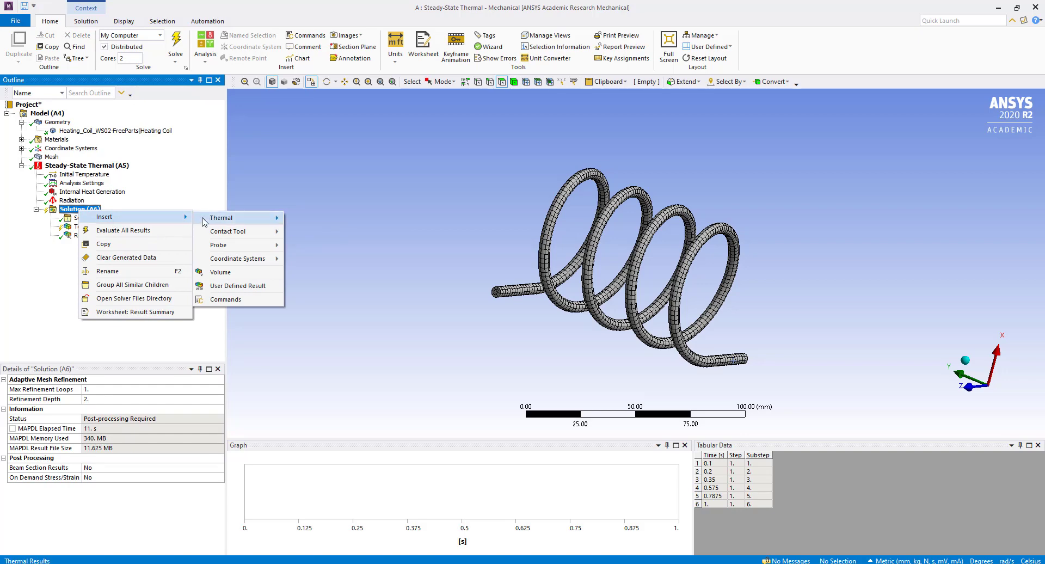
{"action": "mouse_move", "coordinate": [222, 220]}
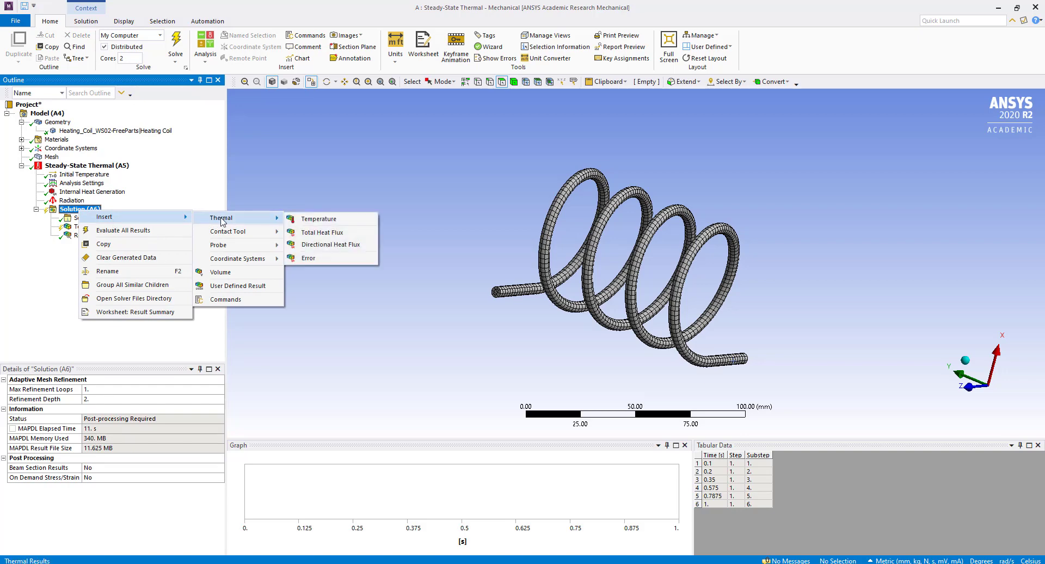
{"action": "left_click", "coordinate": [312, 234]}
Evaluate all results and display the coil's temperature contour (884.14–885.23 °C)
{"action": "right_click", "coordinate": [73, 212]}
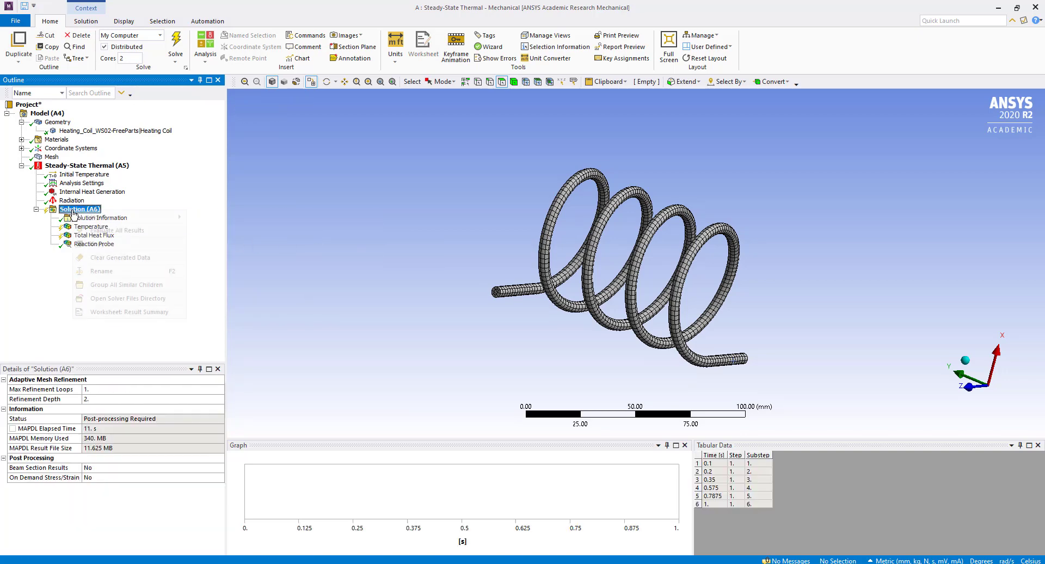
{"action": "left_click", "coordinate": [111, 230]}
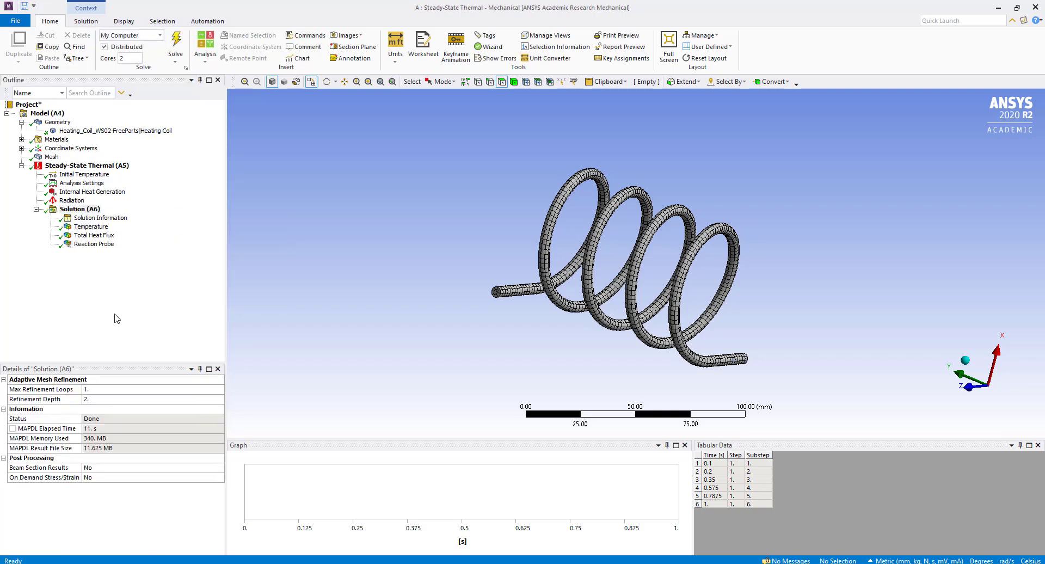
{"action": "left_click", "coordinate": [93, 228]}
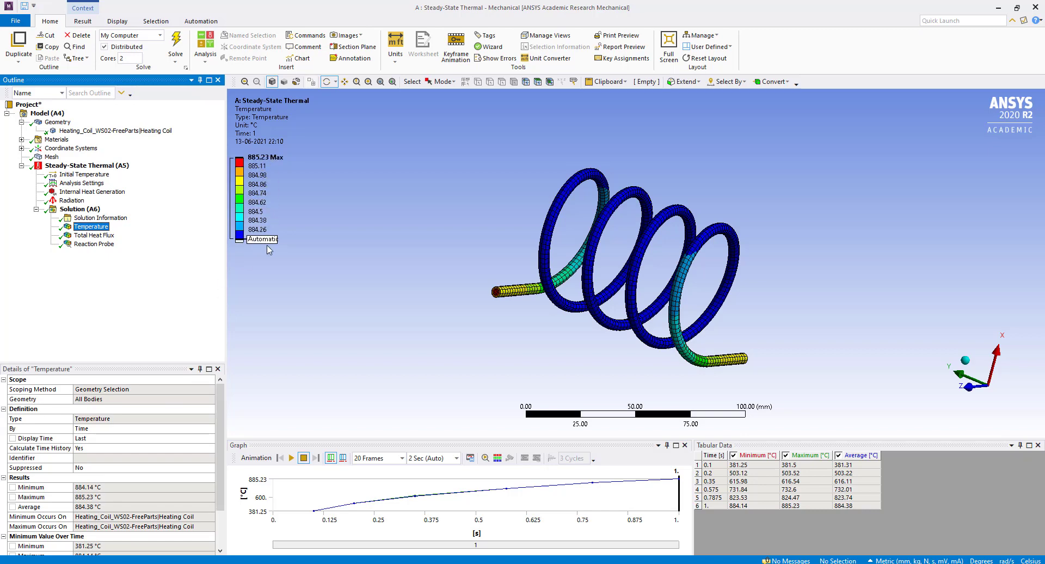
Display the Total Heat Flux result as vector arrows and animate it
{"action": "left_click", "coordinate": [106, 235]}
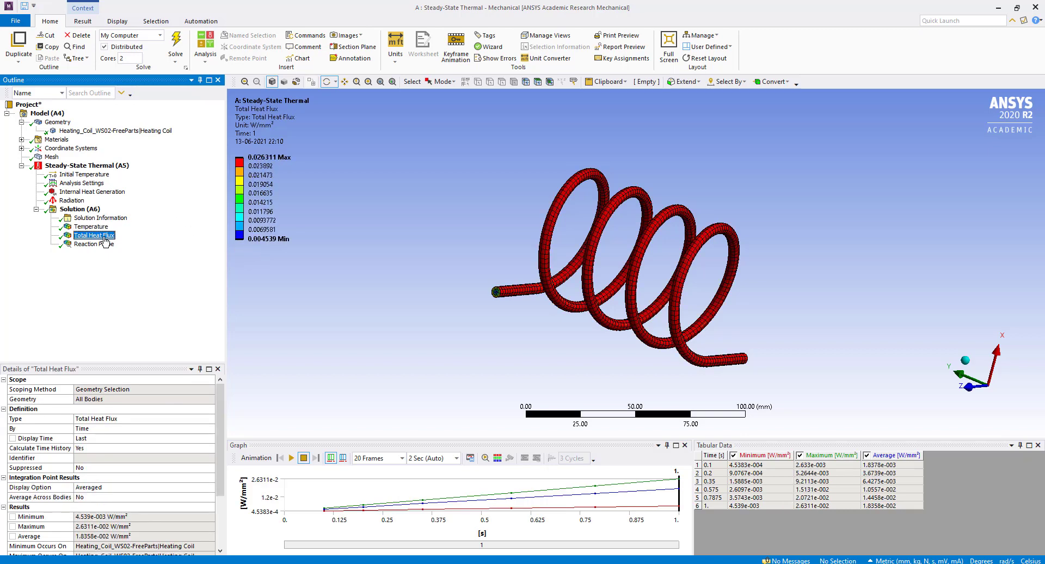
{"action": "left_click", "coordinate": [103, 226]}
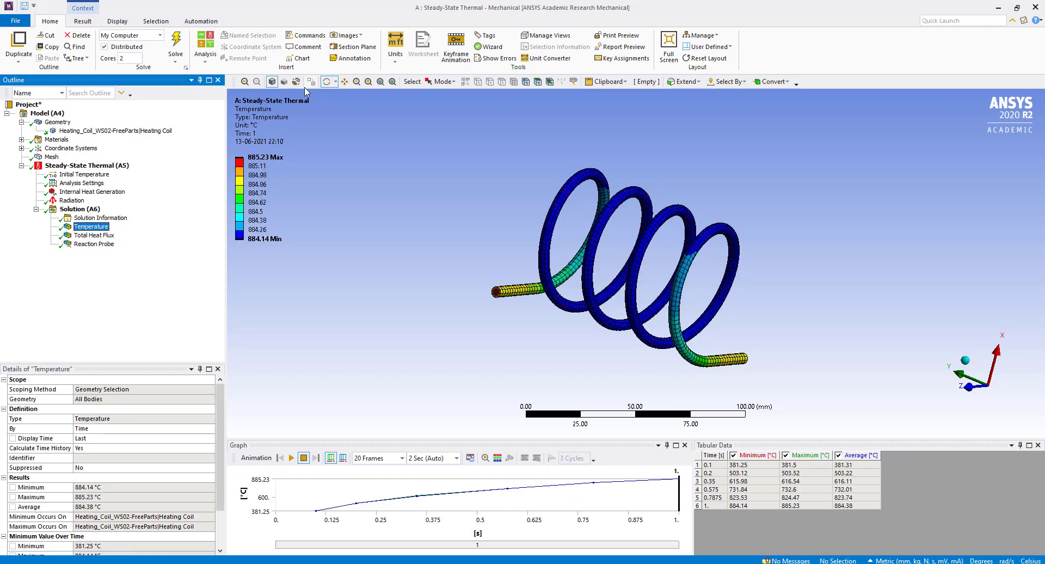
{"action": "left_click", "coordinate": [116, 23]}
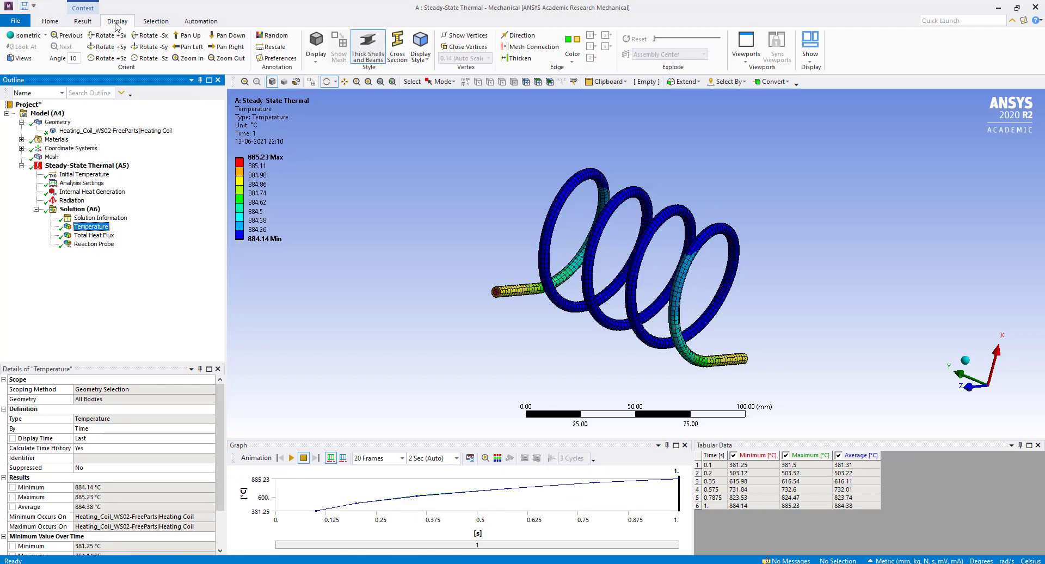
{"action": "left_click", "coordinate": [84, 21]}
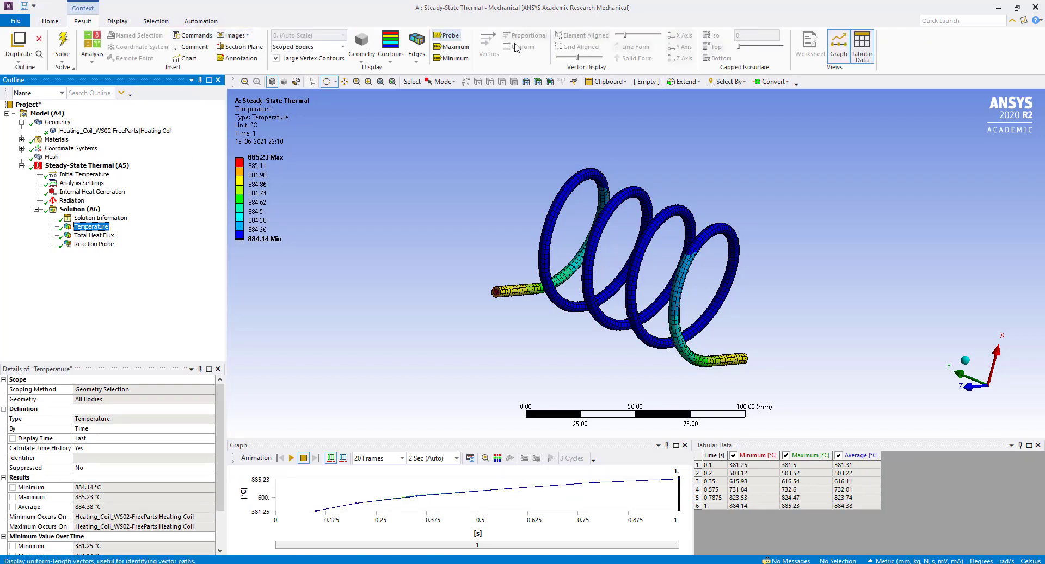
{"action": "left_click", "coordinate": [90, 237]}
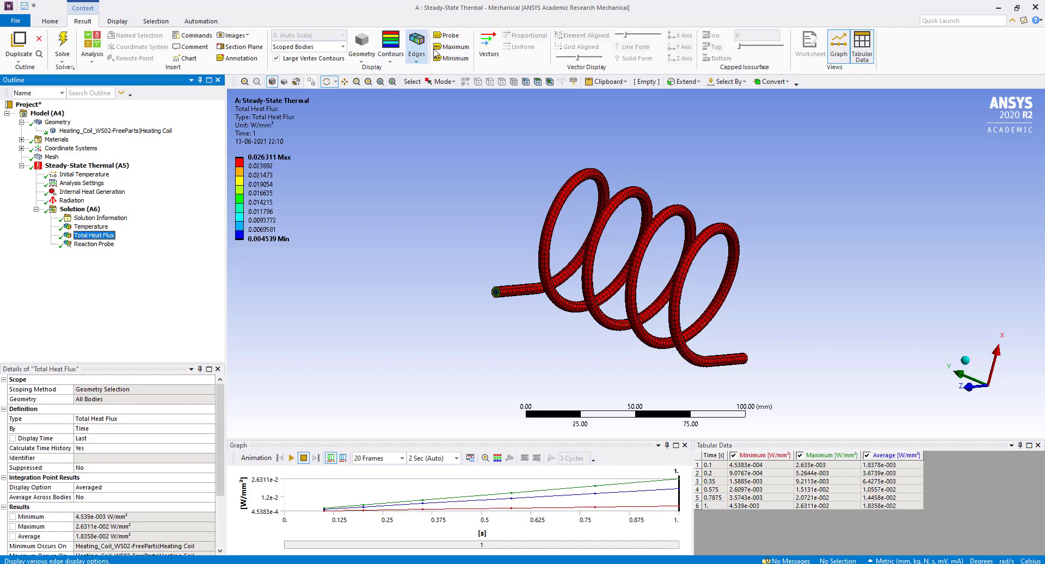
{"action": "left_click", "coordinate": [490, 47]}
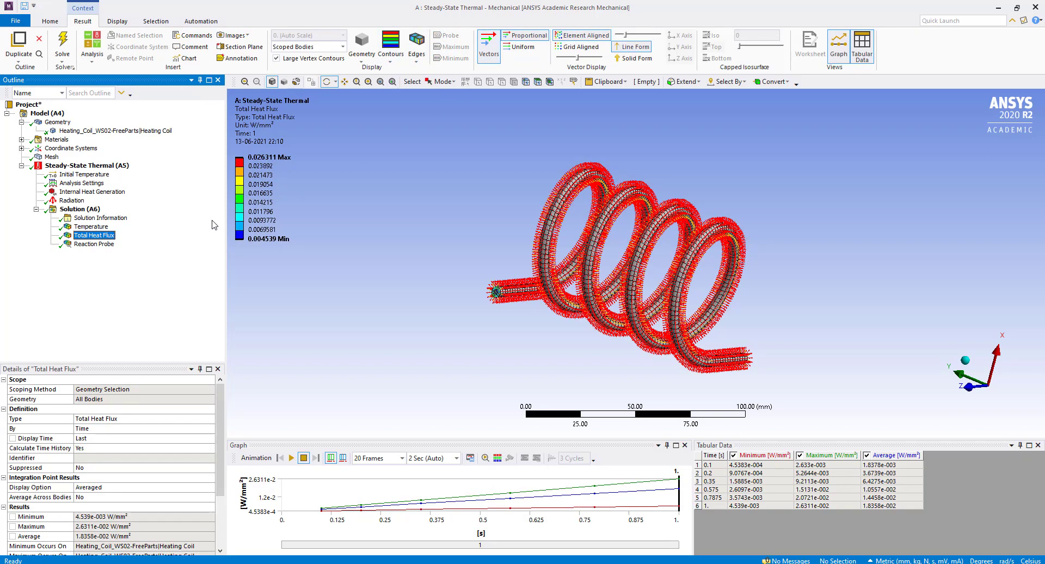
{"action": "left_click", "coordinate": [293, 459]}
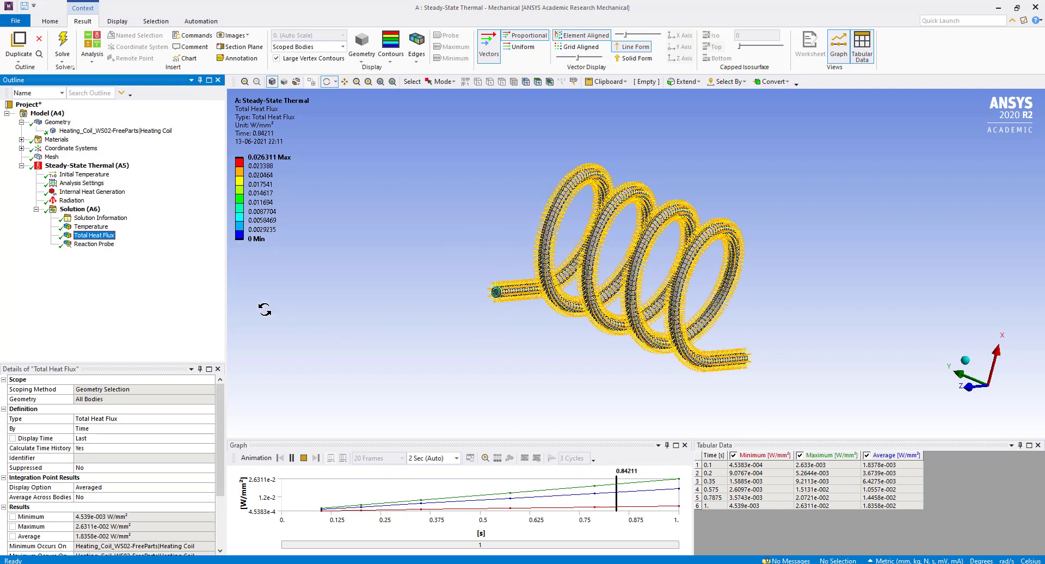
Animate the Reaction Probe result, then return to the heat flux vectors
{"action": "left_click", "coordinate": [95, 244]}
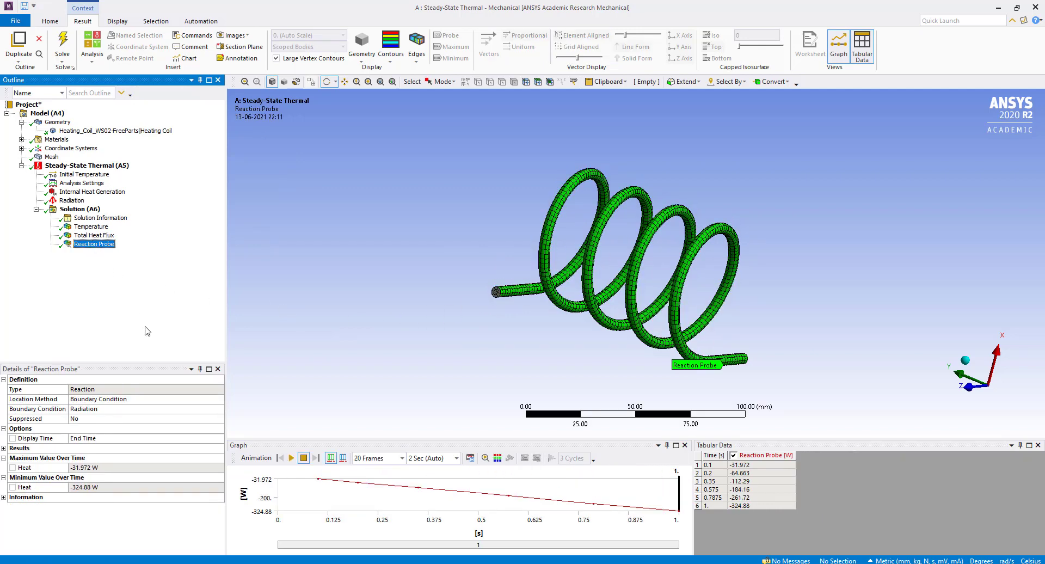
{"action": "left_click", "coordinate": [292, 458]}
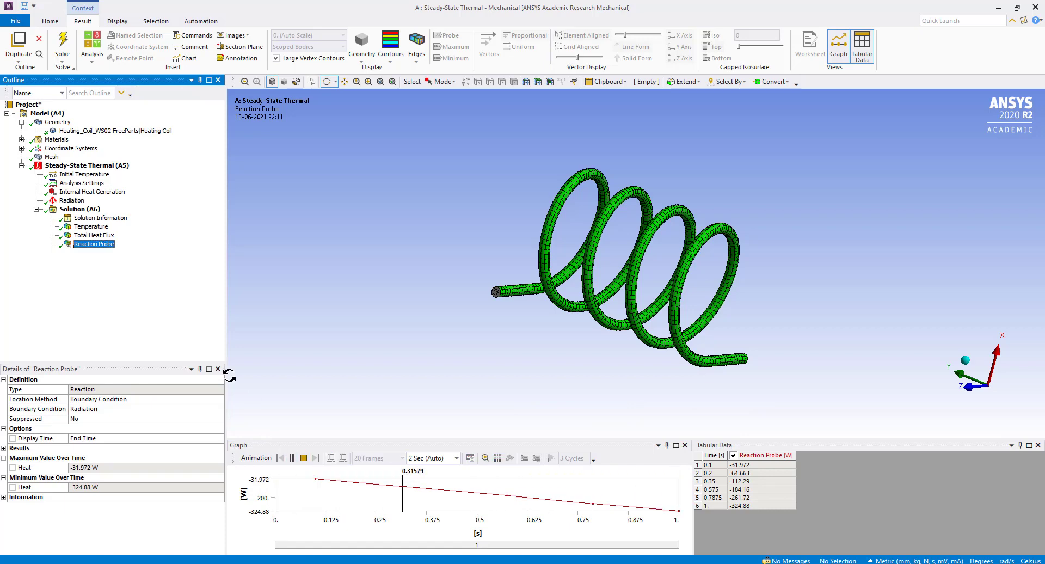
{"action": "left_click", "coordinate": [100, 237]}
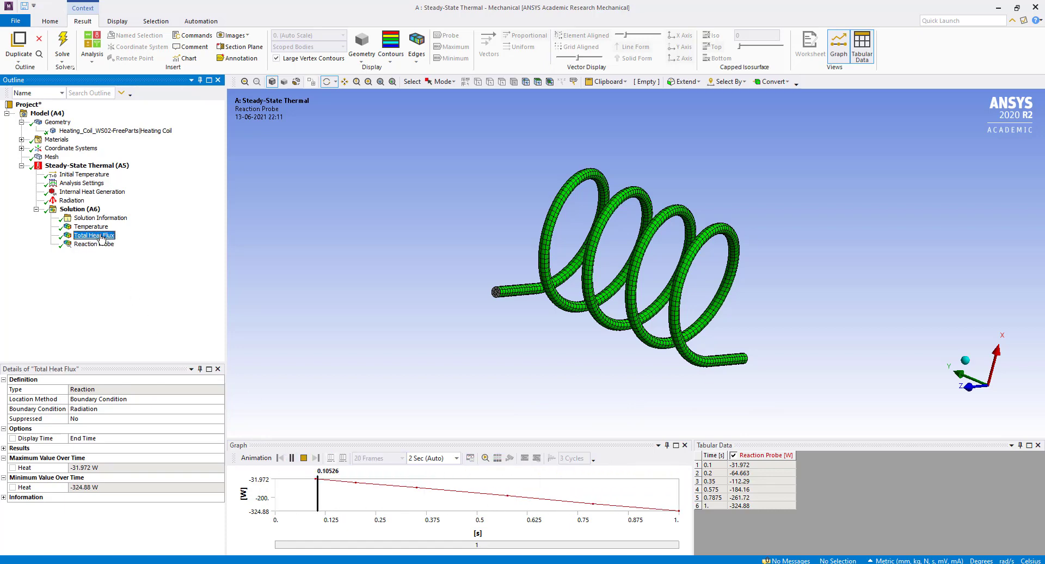